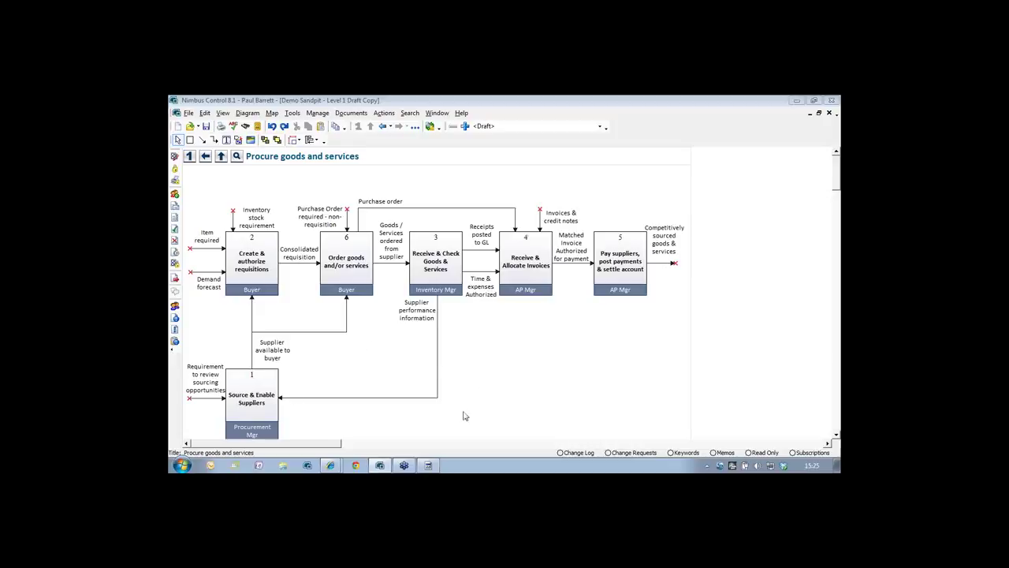
Step: Create a drill-down diagram beneath the Create & authorize requisitions activity
{"action": "right_click", "coordinate": [236, 263]}
{"action": "mouse_move", "coordinate": [311, 449]}
{"action": "left_click", "coordinate": [440, 338]}
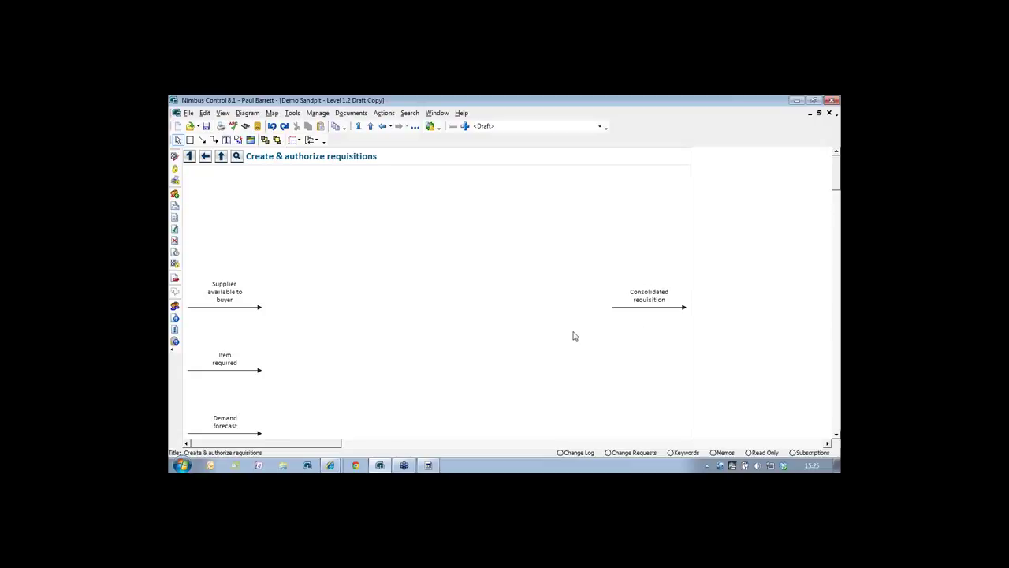
Step: Place four empty activity boxes diagonally across the diagram and shift box 1 slightly up and to the left
{"action": "left_click", "coordinate": [190, 140]}
{"action": "left_click", "coordinate": [292, 221]}
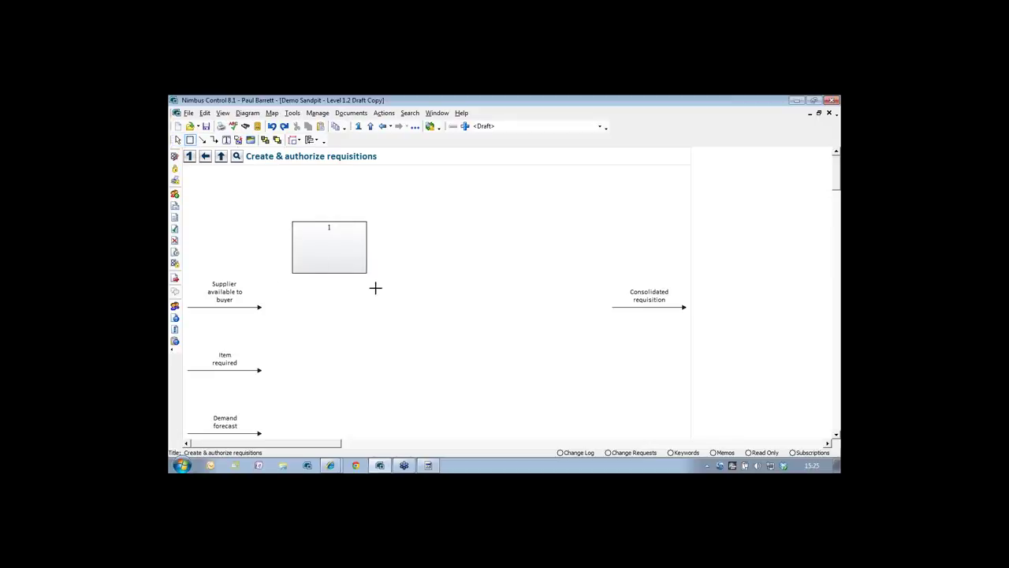
{"action": "left_click", "coordinate": [376, 288]}
{"action": "left_click", "coordinate": [441, 324]}
{"action": "left_click", "coordinate": [553, 376]}
{"action": "key", "text": "Escape"}
{"action": "left_click_drag", "start_coordinate": [357, 256], "coordinate": [349, 250]}
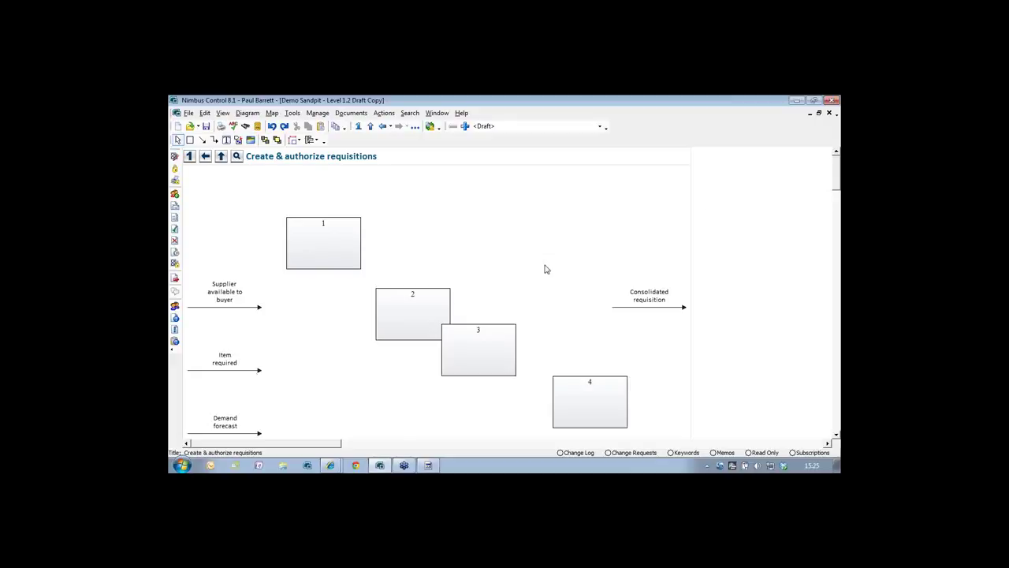
Step: Label activity 1 "Verify approved suppliers" and move it slightly up and to the right
{"action": "double_click", "coordinate": [334, 244]}
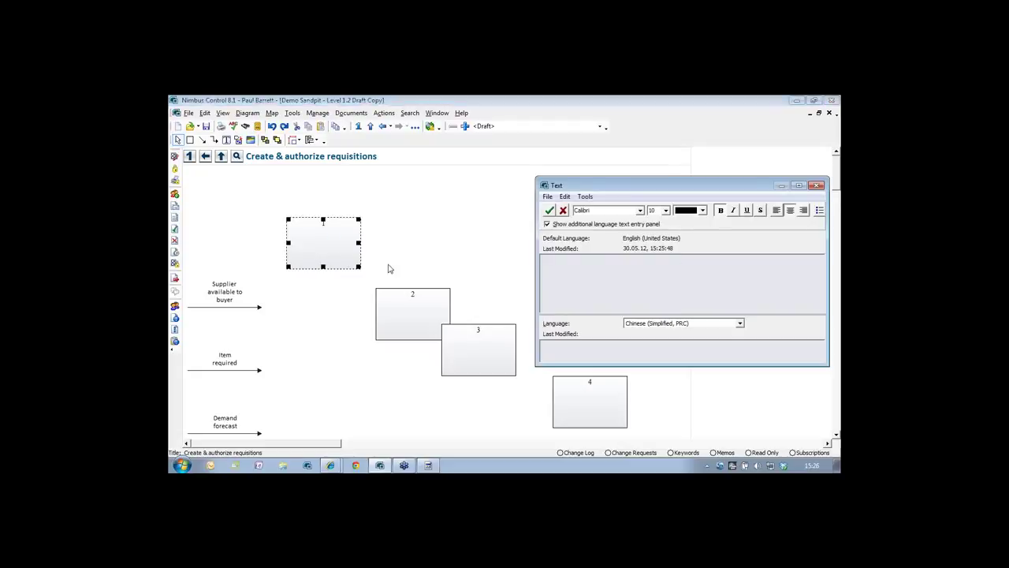
{"action": "type", "text": "Verify approved suppliers"}
{"action": "left_click", "coordinate": [549, 210]}
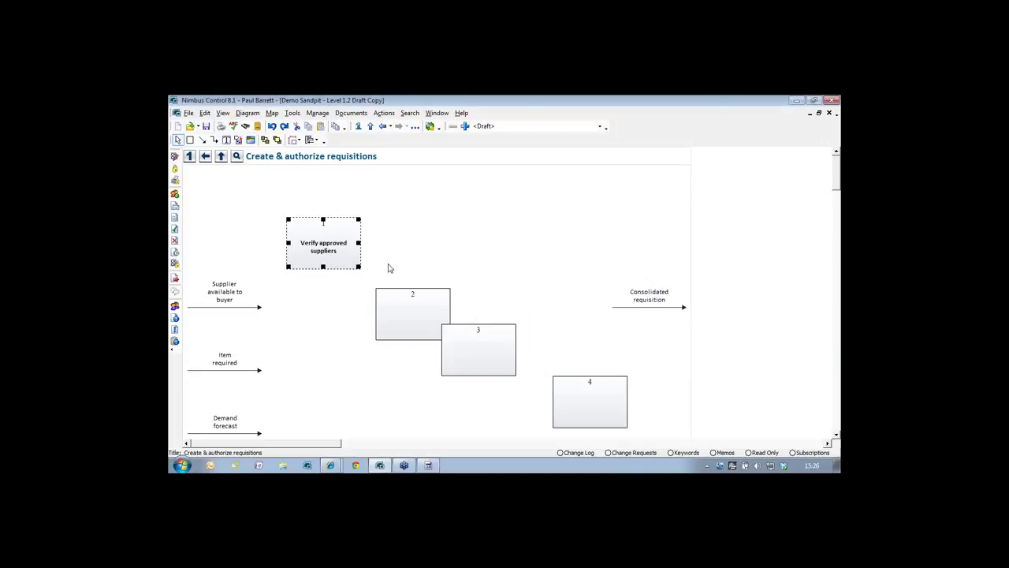
{"action": "left_click_drag", "start_coordinate": [350, 240], "coordinate": [378, 216]}
{"action": "left_click", "coordinate": [486, 295]}
Step: Move activity 2 beneath Verify approved suppliers and label it "Validate GL and cost object"
{"action": "left_click_drag", "start_coordinate": [409, 312], "coordinate": [374, 307]}
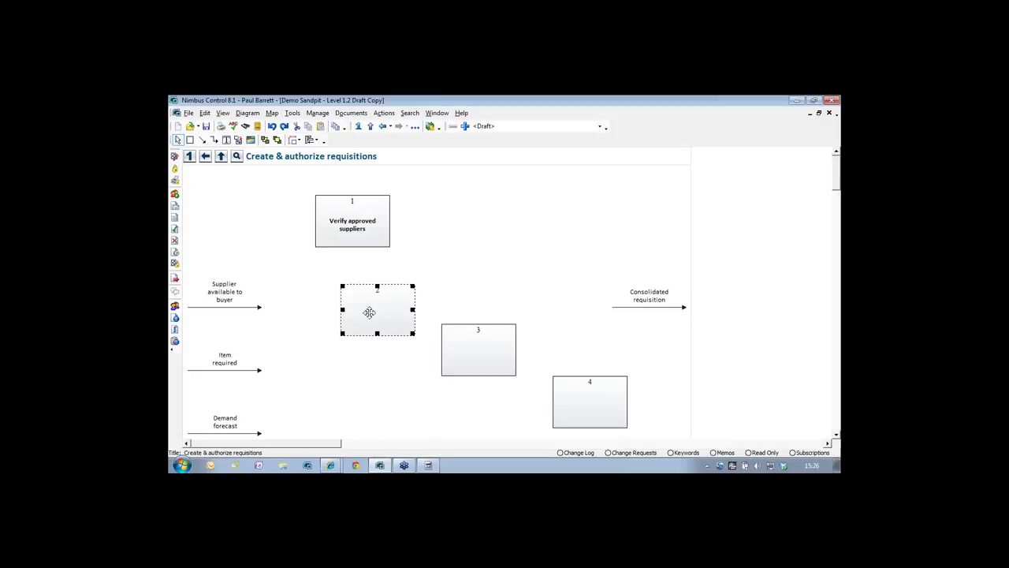
{"action": "double_click", "coordinate": [369, 312]}
{"action": "type", "text": "Vali"}
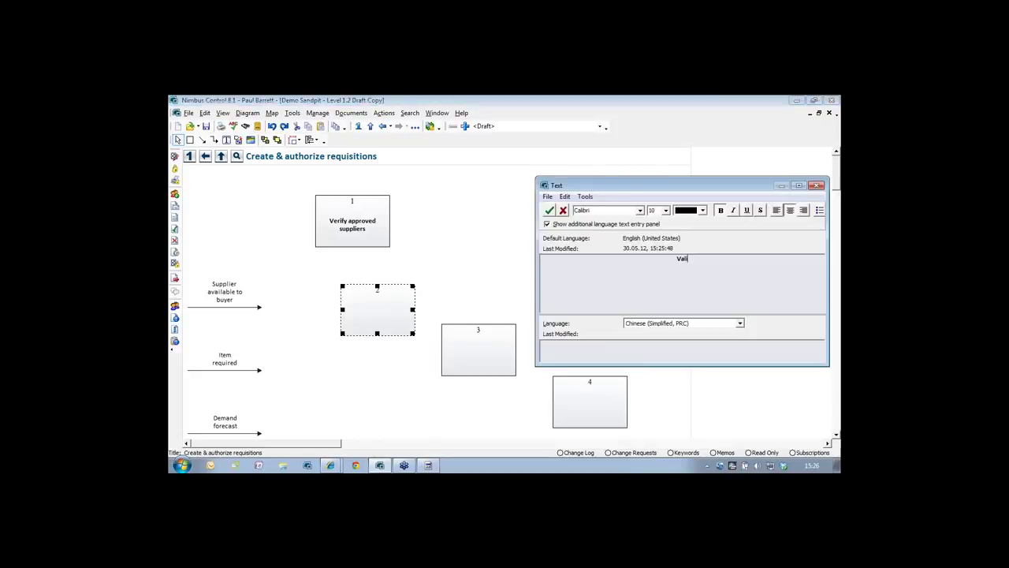
{"action": "type", "text": "date GL and cost object"}
{"action": "left_click", "coordinate": [550, 209]}
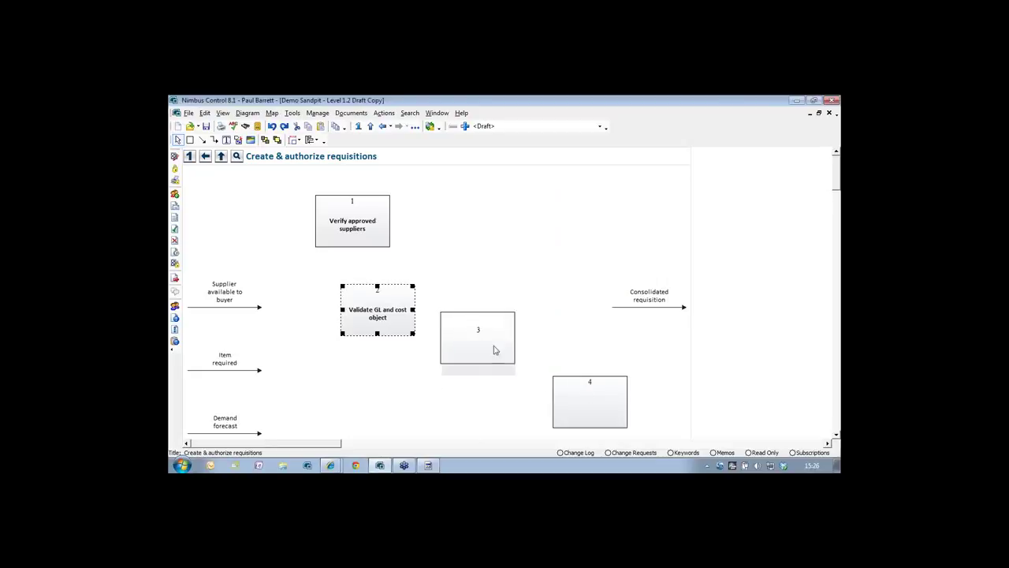
Step: Label activity 3 "Enter requisition details" and reposition it to the right of the first two activities
{"action": "left_click_drag", "start_coordinate": [496, 355], "coordinate": [498, 252]}
{"action": "double_click", "coordinate": [498, 252]}
{"action": "type", "text": "Ner"}
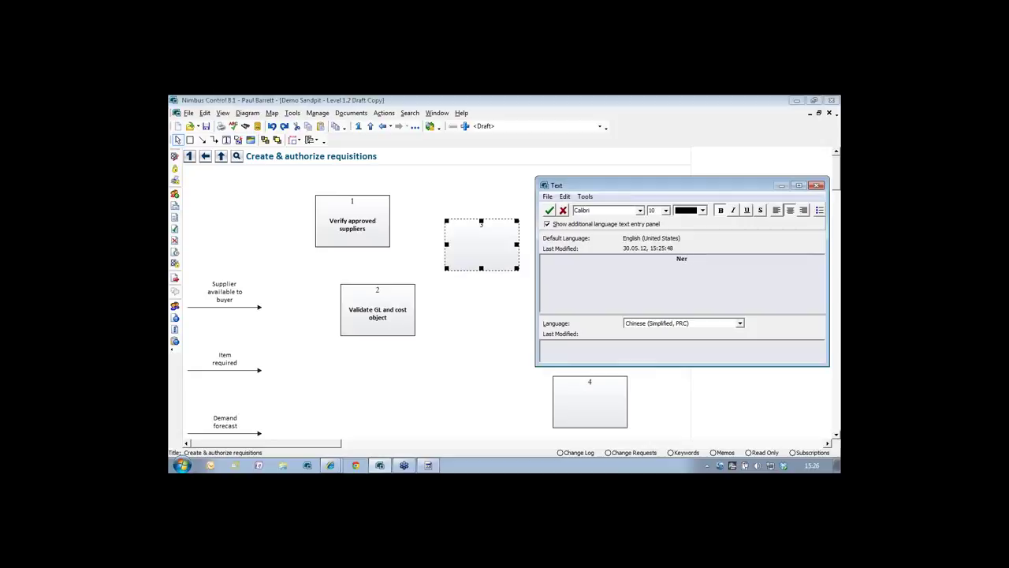
{"action": "type", "text": "nter requisition detail"}
{"action": "left_click", "coordinate": [498, 248]}
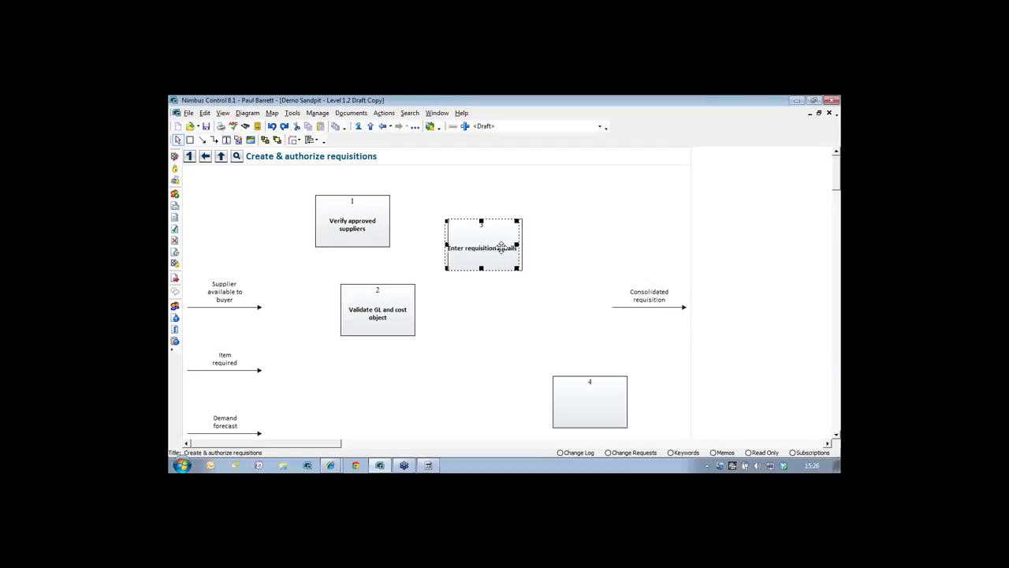
{"action": "left_click_drag", "start_coordinate": [502, 247], "coordinate": [533, 279]}
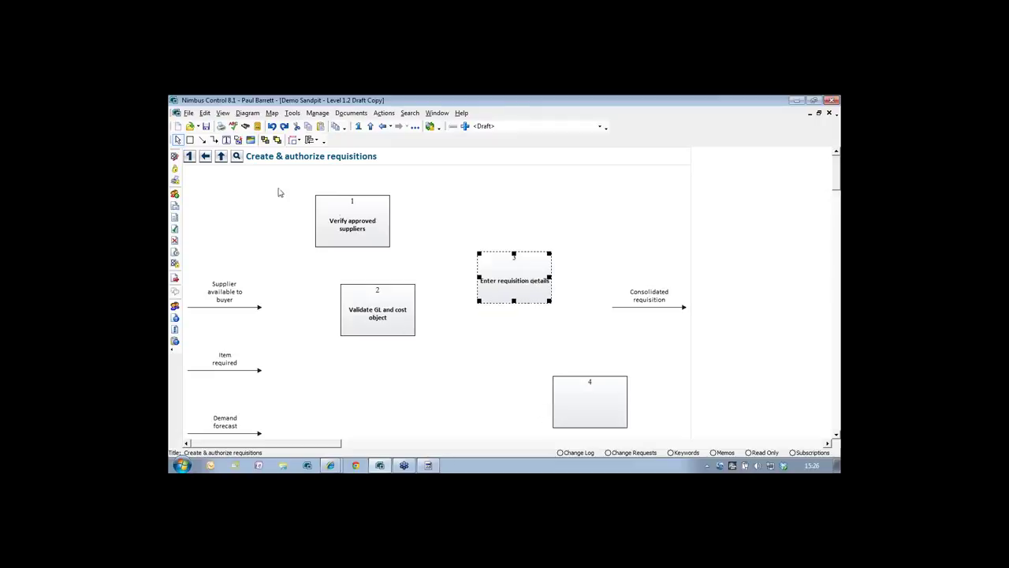
Step: Draw an output line from each of activities 1, 2 and 3, and straighten the line leaving activity 1
{"action": "left_click", "coordinate": [202, 140]}
{"action": "left_click_drag", "start_coordinate": [362, 220], "coordinate": [429, 203]}
{"action": "left_click_drag", "start_coordinate": [392, 305], "coordinate": [452, 309]}
{"action": "left_click_drag", "start_coordinate": [513, 275], "coordinate": [592, 264]}
{"action": "key", "text": "Escape"}
{"action": "left_click_drag", "start_coordinate": [431, 203], "coordinate": [439, 223]}
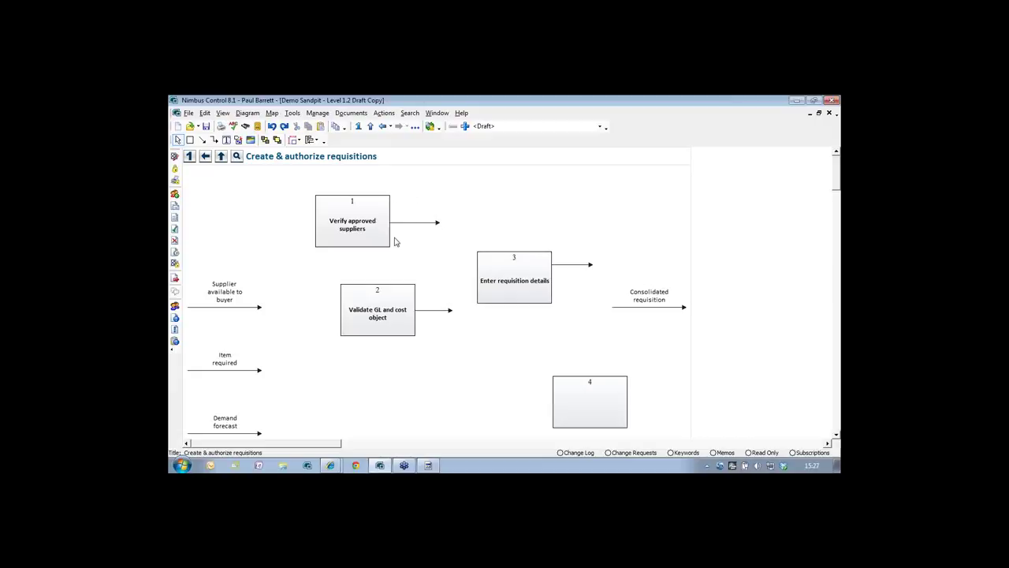
Step: Label the output line of Verify approved suppliers "External supplier selected"
{"action": "double_click", "coordinate": [438, 222]}
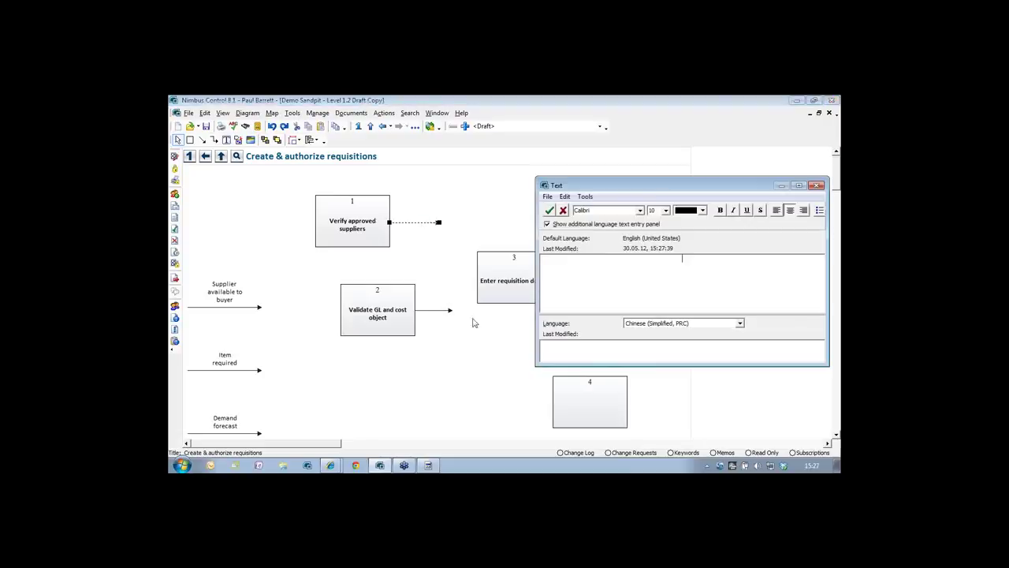
{"action": "type", "text": "External supplier selected"}
{"action": "left_click", "coordinate": [487, 321]}
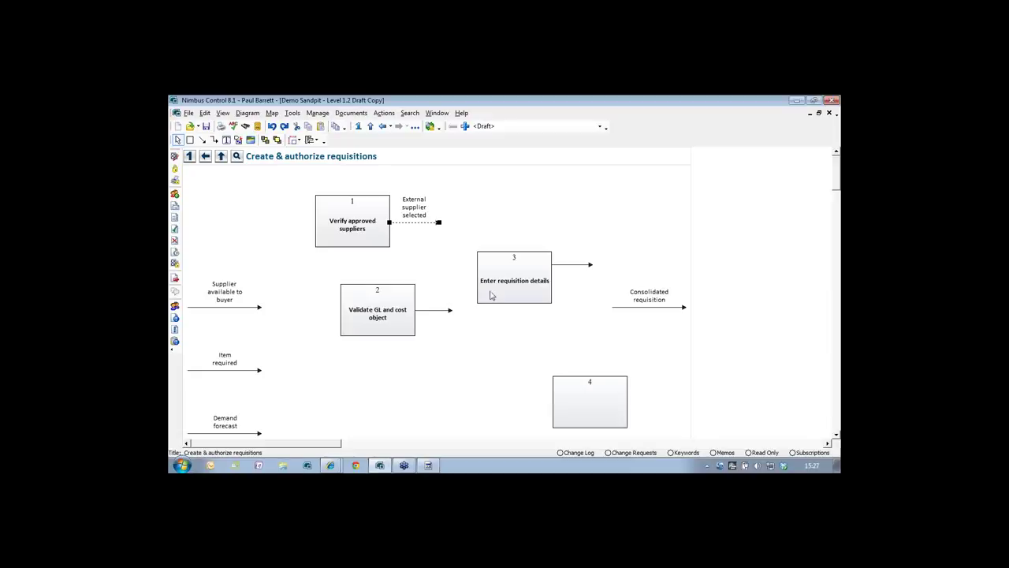
Step: Move Validate GL and cost object slightly down and label its output line "Valid combination"
{"action": "left_click_drag", "start_coordinate": [392, 315], "coordinate": [392, 335]}
{"action": "double_click", "coordinate": [450, 330]}
{"action": "type", "text": "Valid"}
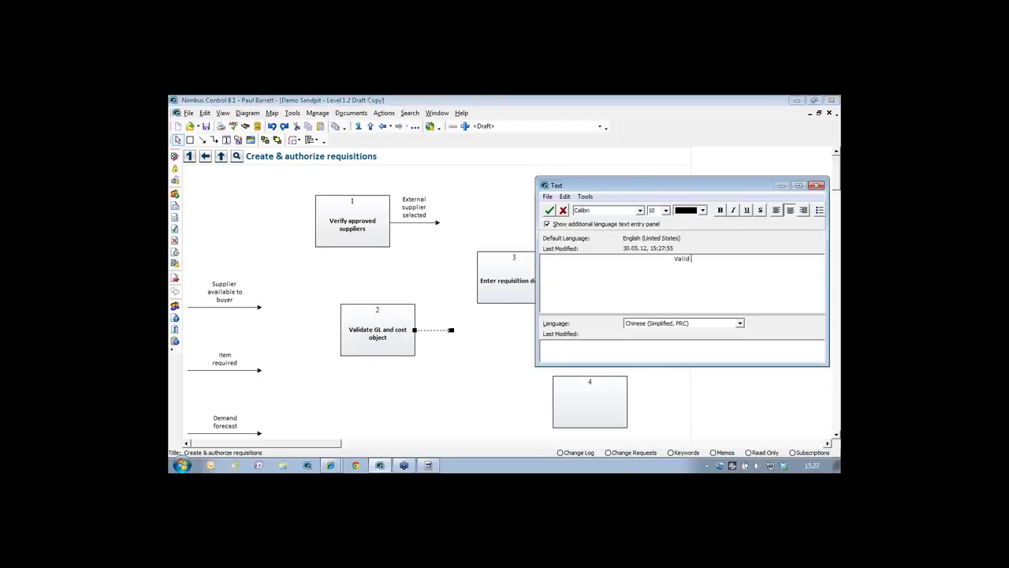
{"action": "type", "text": " combination"}
{"action": "left_click", "coordinate": [549, 210]}
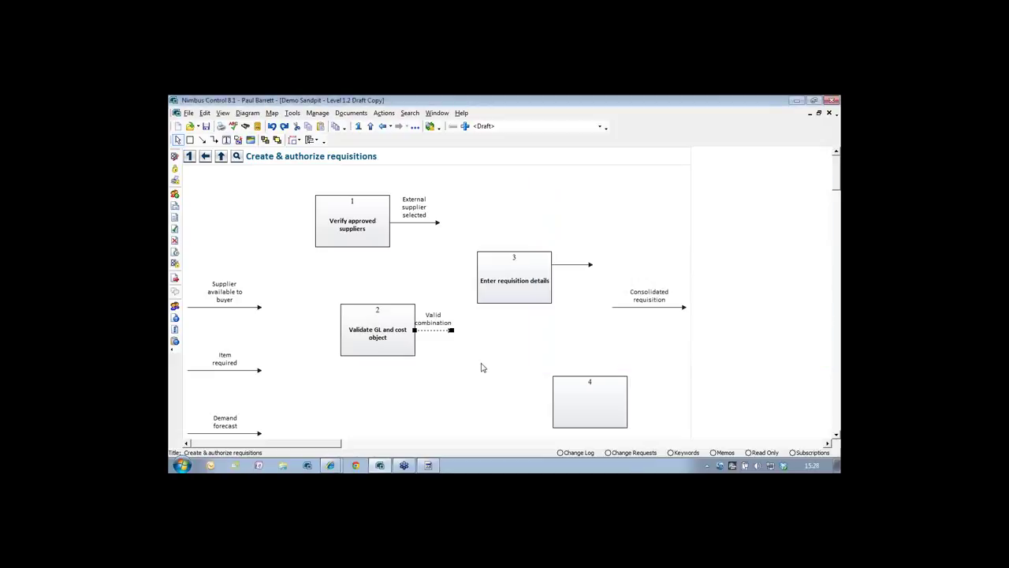
Step: Straighten the output line of Enter requisition details and label it "Requisition saved"
{"action": "left_click", "coordinate": [582, 268]}
{"action": "left_click_drag", "start_coordinate": [593, 266], "coordinate": [587, 277]}
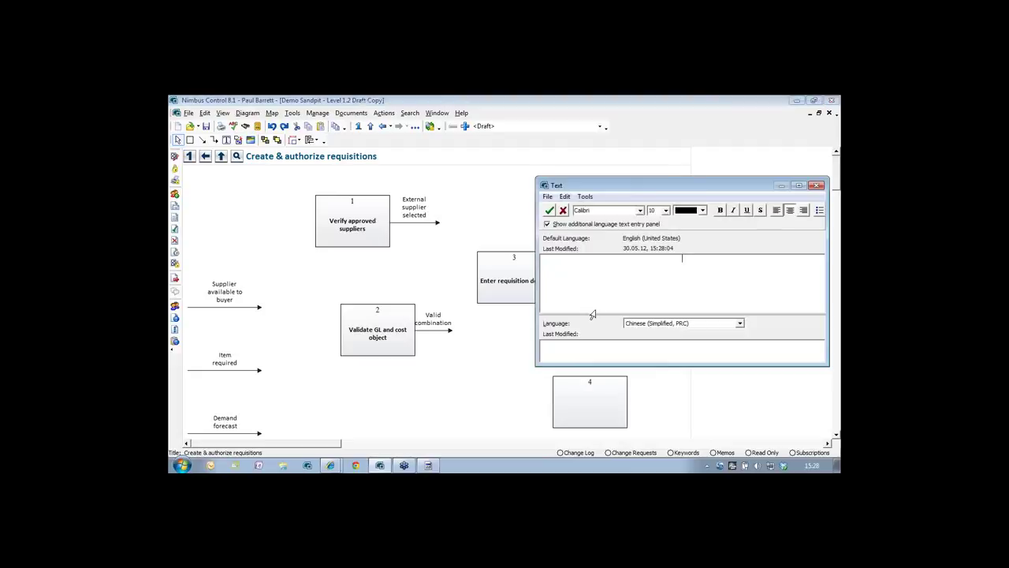
{"action": "left_click_drag", "start_coordinate": [685, 182], "coordinate": [696, 155]}
{"action": "type", "text": "Requisition saved"}
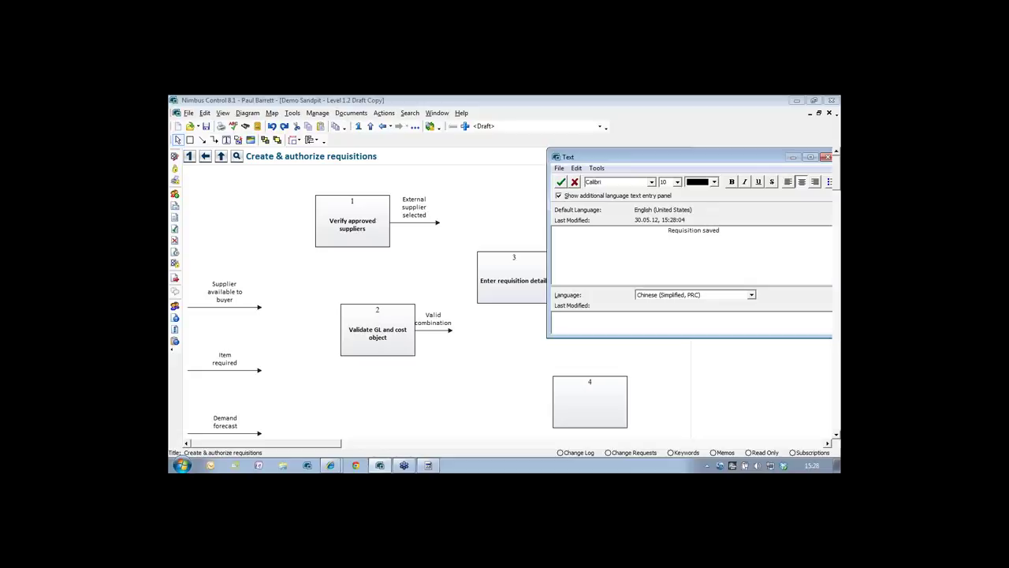
{"action": "left_click", "coordinate": [431, 302]}
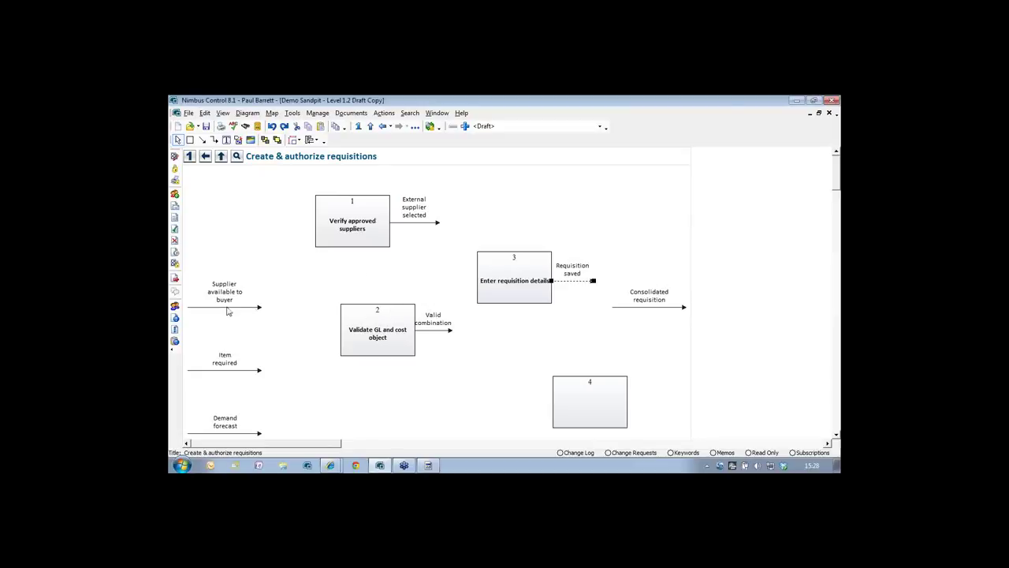
Step: Attach the Supplier available to buyer and Item required input lines to the left side of Verify approved suppliers
{"action": "left_click_drag", "start_coordinate": [232, 311], "coordinate": [281, 212]}
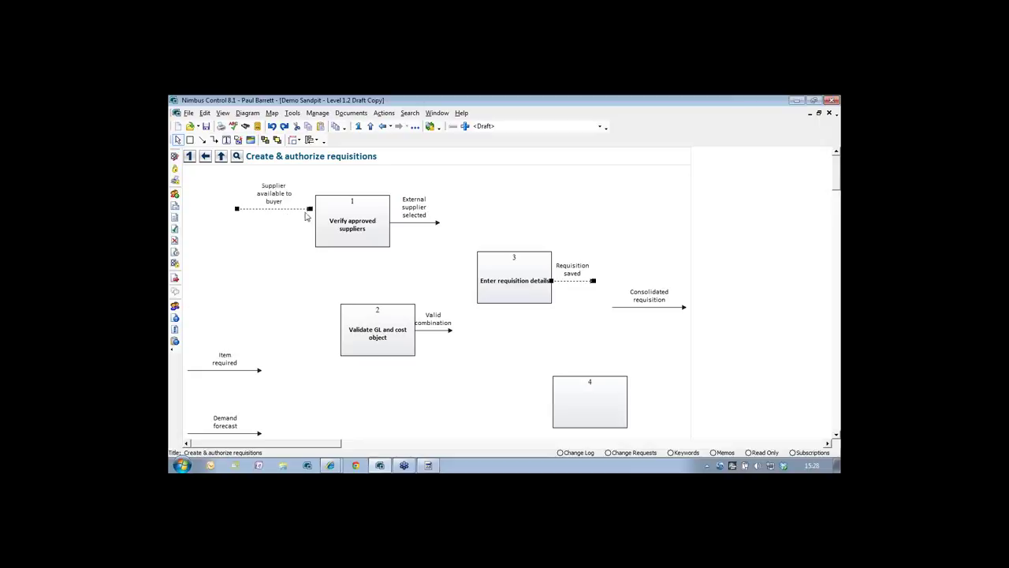
{"action": "left_click", "coordinate": [225, 359]}
{"action": "left_click_drag", "start_coordinate": [242, 349], "coordinate": [316, 238]}
{"action": "left_click", "coordinate": [310, 269]}
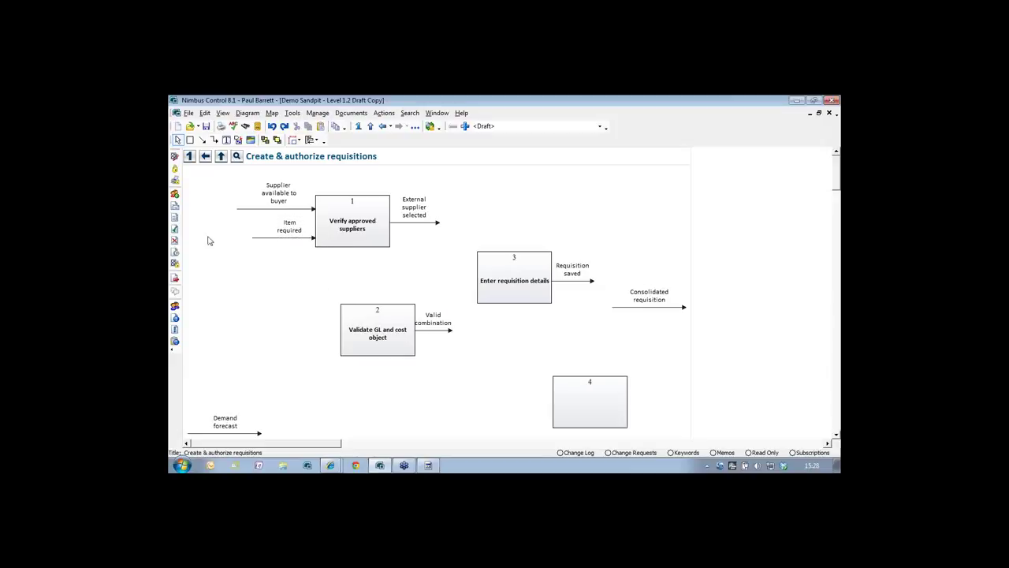
Step: Shift Verify approved suppliers down and left, and attach the Demand forecast input to its top edge
{"action": "left_click_drag", "start_coordinate": [226, 380], "coordinate": [270, 282]}
{"action": "left_click_drag", "start_coordinate": [367, 221], "coordinate": [329, 251]}
{"action": "left_click", "coordinate": [260, 285]}
{"action": "left_click_drag", "start_coordinate": [260, 285], "coordinate": [347, 228]}
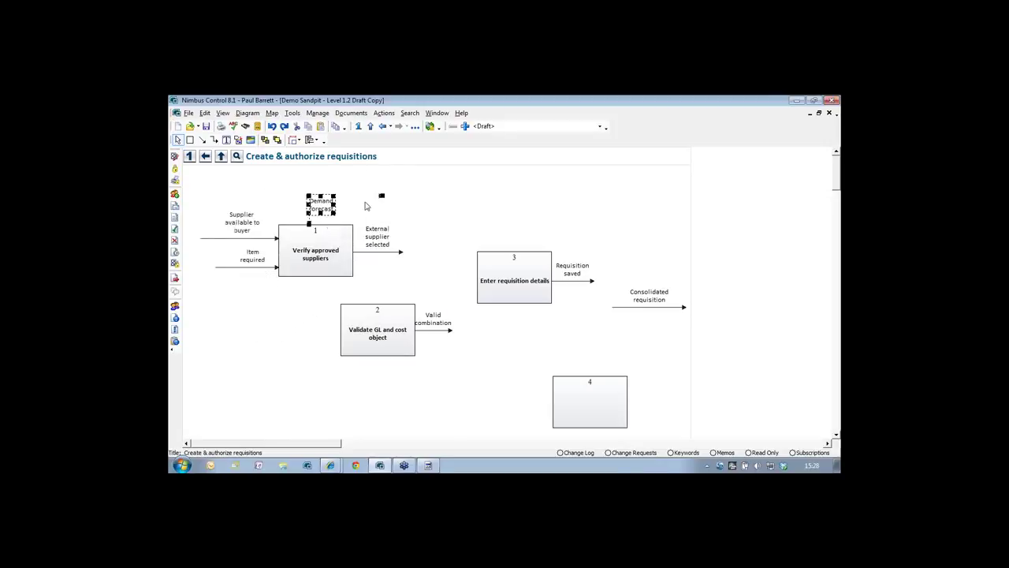
{"action": "left_click", "coordinate": [376, 189]}
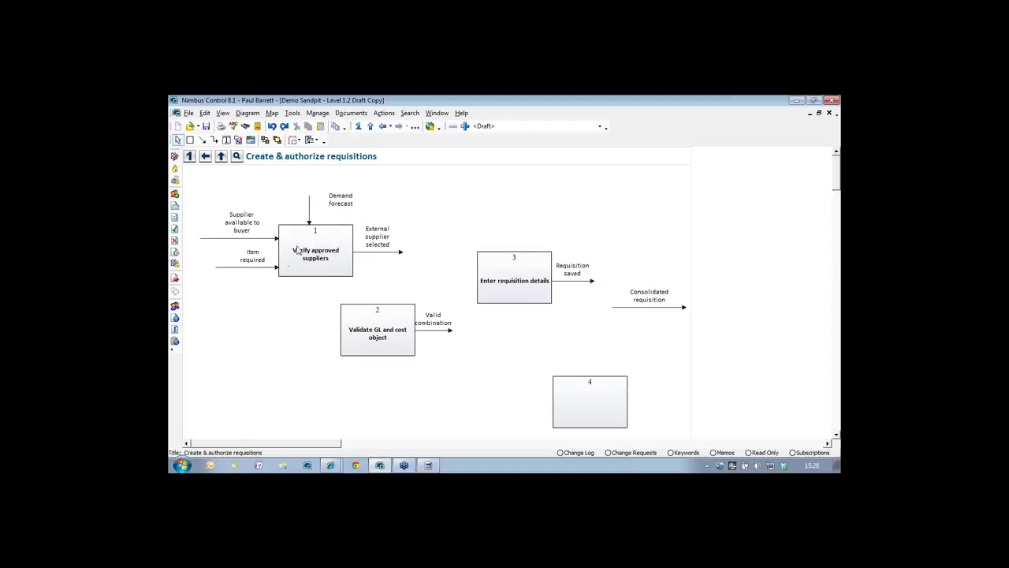
Step: Arrange the flow in a row, linking Verify approved suppliers to Enter requisition details and that to Validate GL and cost object
{"action": "left_click_drag", "start_coordinate": [529, 290], "coordinate": [465, 263]}
{"action": "left_click", "coordinate": [402, 253]}
{"action": "left_click_drag", "start_coordinate": [404, 252], "coordinate": [418, 259]}
{"action": "left_click_drag", "start_coordinate": [379, 321], "coordinate": [550, 258]}
{"action": "left_click", "coordinate": [527, 258]}
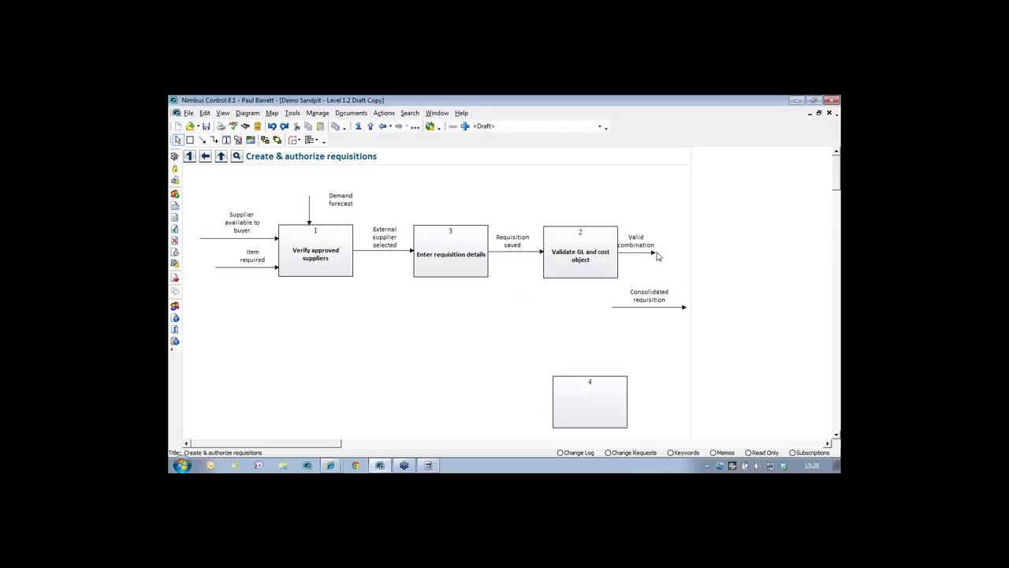
Step: Shift the Consolidated requisition line right, then place activity 4 below Enter requisition details and label it "Approve purchase requisition"
{"action": "left_click_drag", "start_coordinate": [655, 297], "coordinate": [676, 296]}
{"action": "left_click_drag", "start_coordinate": [601, 417], "coordinate": [466, 339]}
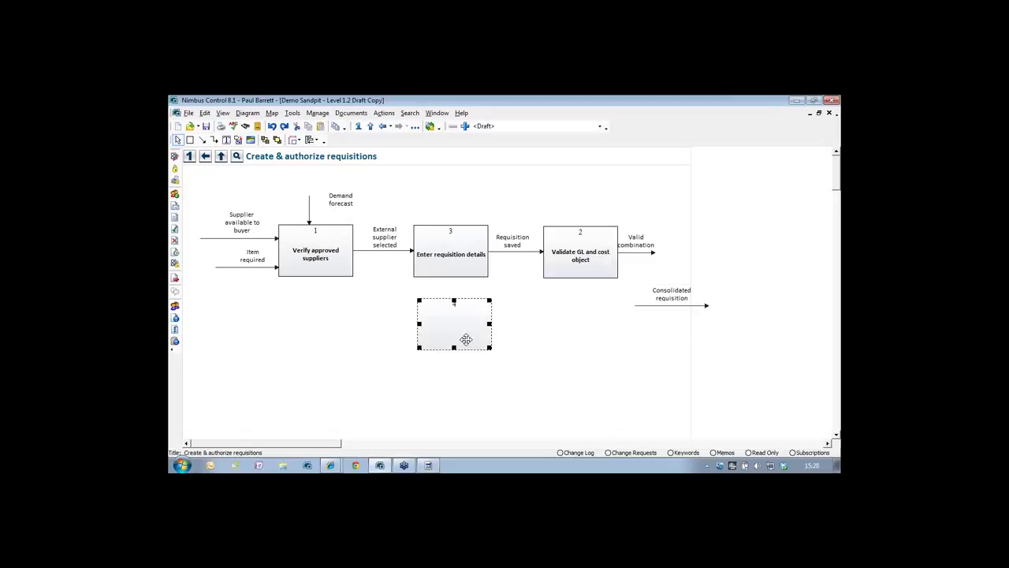
{"action": "double_click", "coordinate": [465, 339]}
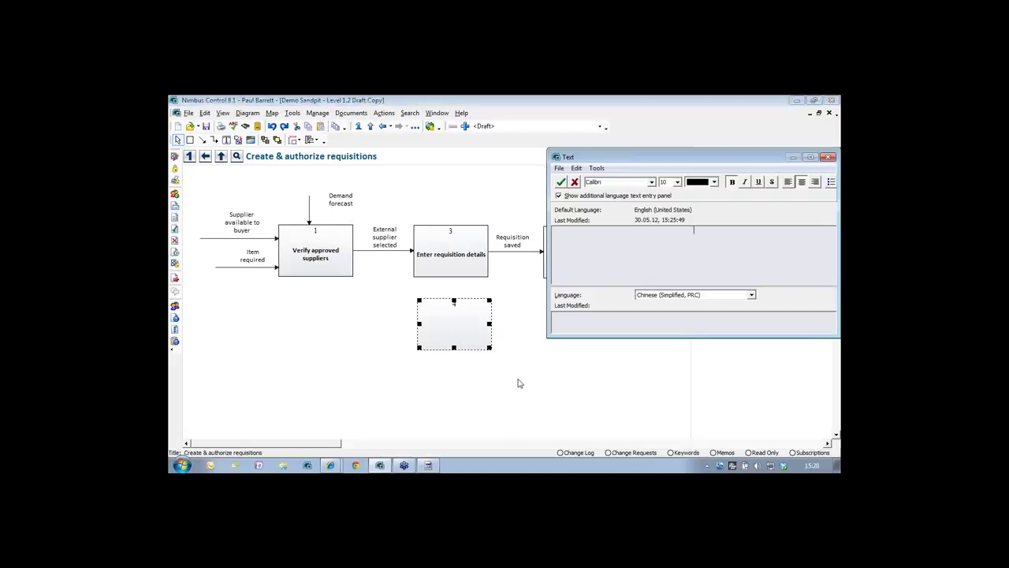
{"action": "type", "text": "Approve purchase requistion"}
{"action": "left_click", "coordinate": [726, 230]}
{"action": "type", "text": "i"}
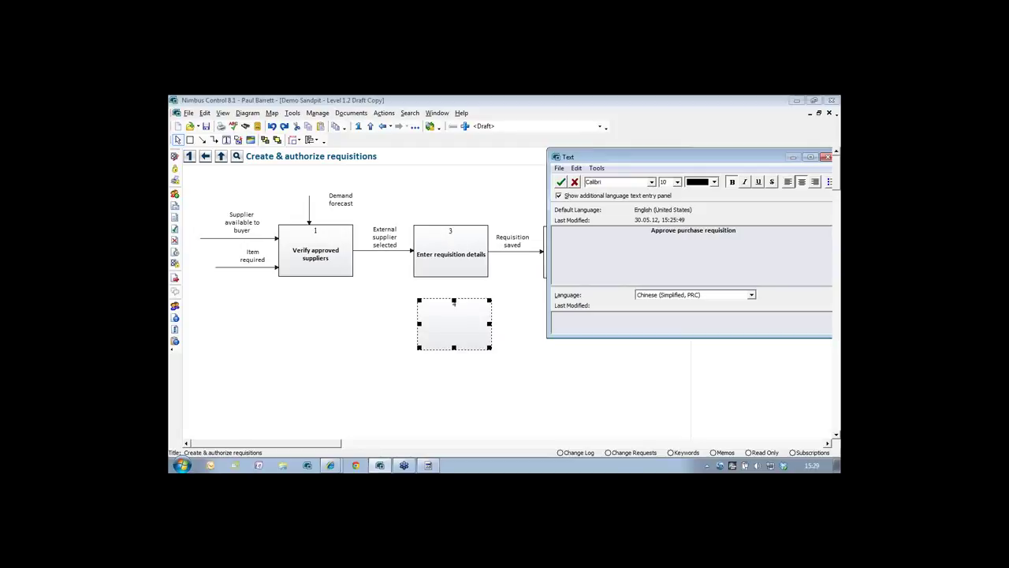
{"action": "left_click", "coordinate": [516, 383]}
Step: Attach Consolidated requisition as the output of activity 4 and route Valid combination from the bottom of activity 2 to the top of activity 4
{"action": "left_click", "coordinate": [670, 294]}
{"action": "left_click_drag", "start_coordinate": [670, 293], "coordinate": [478, 351]}
{"action": "left_click_drag", "start_coordinate": [654, 254], "coordinate": [464, 355]}
{"action": "right_click", "coordinate": [551, 295]}
{"action": "left_click", "coordinate": [578, 217]}
{"action": "left_click", "coordinate": [532, 277]}
{"action": "left_click_drag", "start_coordinate": [532, 278], "coordinate": [608, 293]}
{"action": "left_click", "coordinate": [592, 257]}
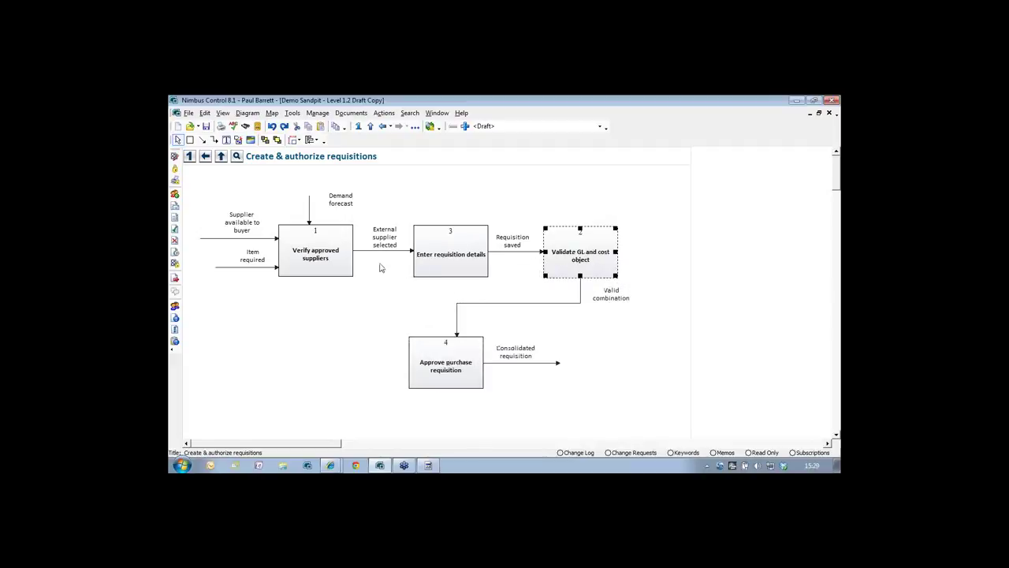
Step: Align the Validate GL and cost object activity with the other activities in the upper row
{"action": "mouse_move", "coordinate": [382, 467]}
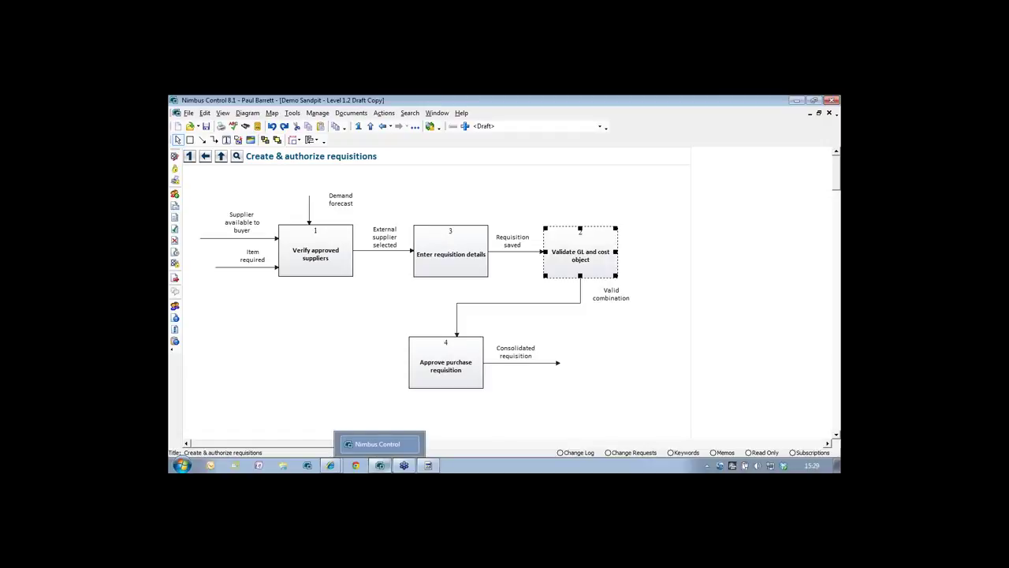
{"action": "left_click", "coordinate": [271, 392]}
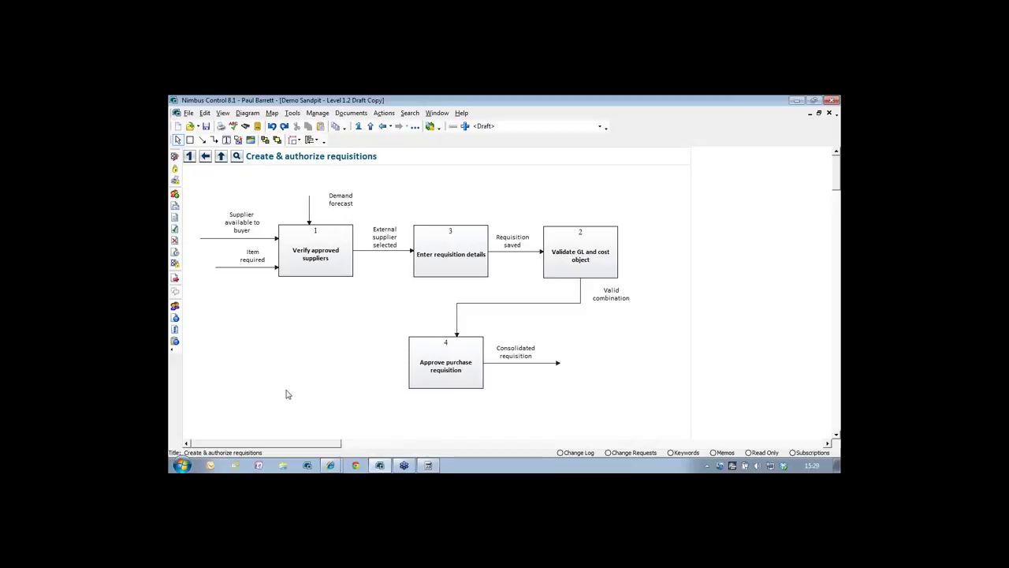
{"action": "left_click_drag", "start_coordinate": [562, 272], "coordinate": [569, 272]}
{"action": "left_click", "coordinate": [411, 305]}
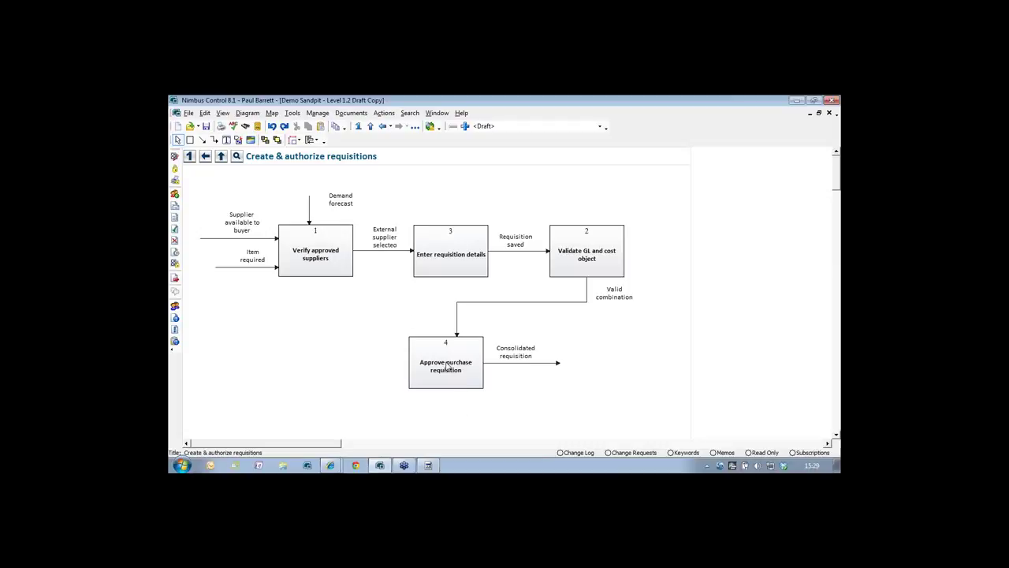
Step: Assign the Requestor and [s] SAP resources to the Verify approved suppliers activity
{"action": "right_click", "coordinate": [319, 267]}
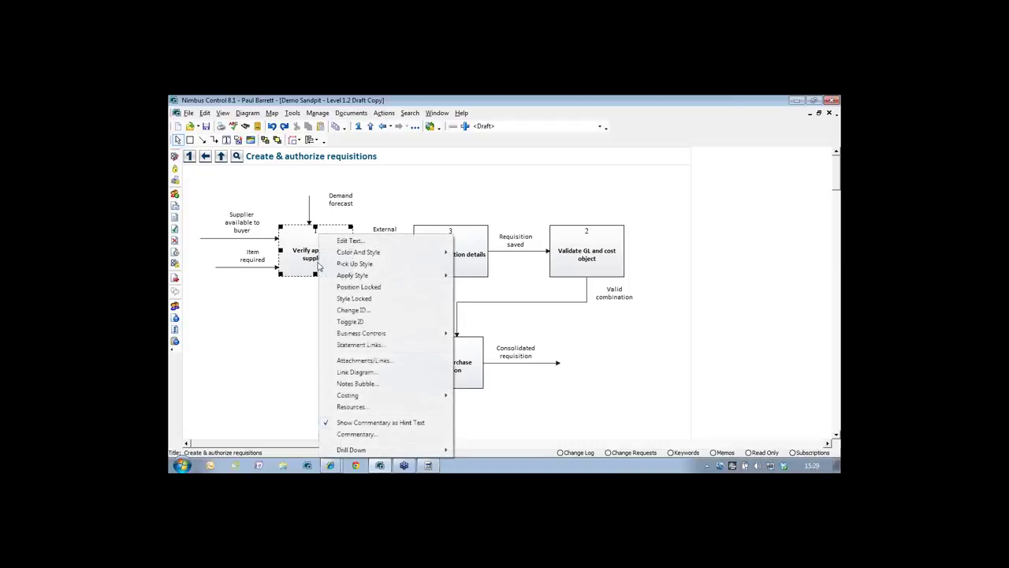
{"action": "left_click", "coordinate": [349, 406]}
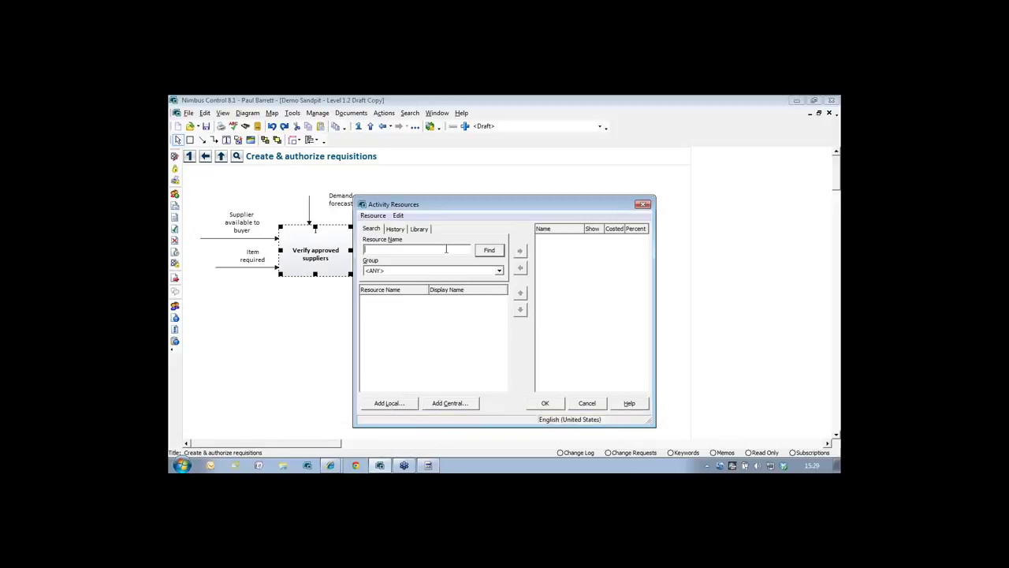
{"action": "type", "text": "requ"}
{"action": "key", "text": "Return"}
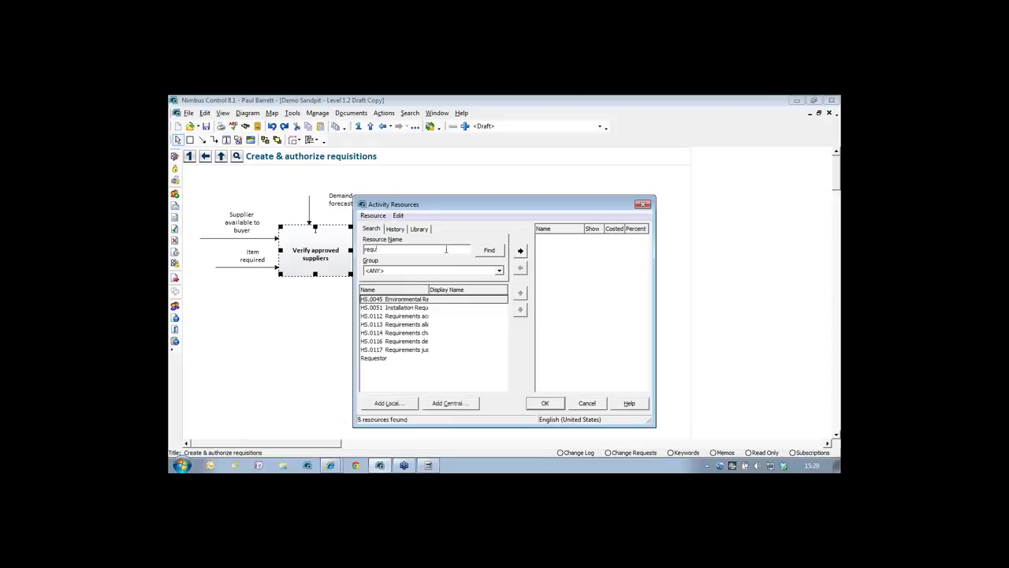
{"action": "double_click", "coordinate": [377, 359]}
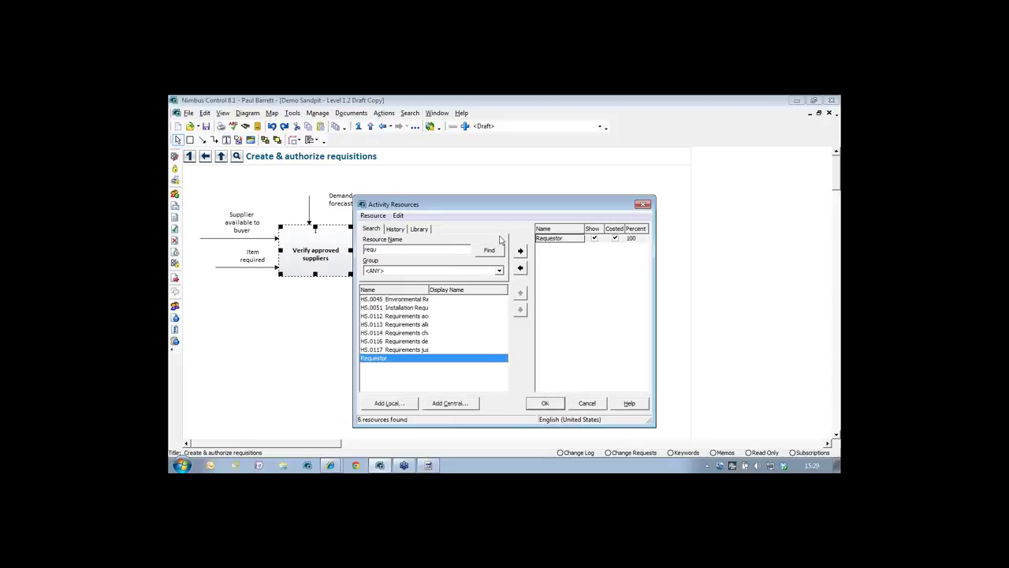
{"action": "double_click", "coordinate": [432, 249]}
{"action": "type", "text": "sap"}
{"action": "key", "text": "Return"}
{"action": "double_click", "coordinate": [404, 299]}
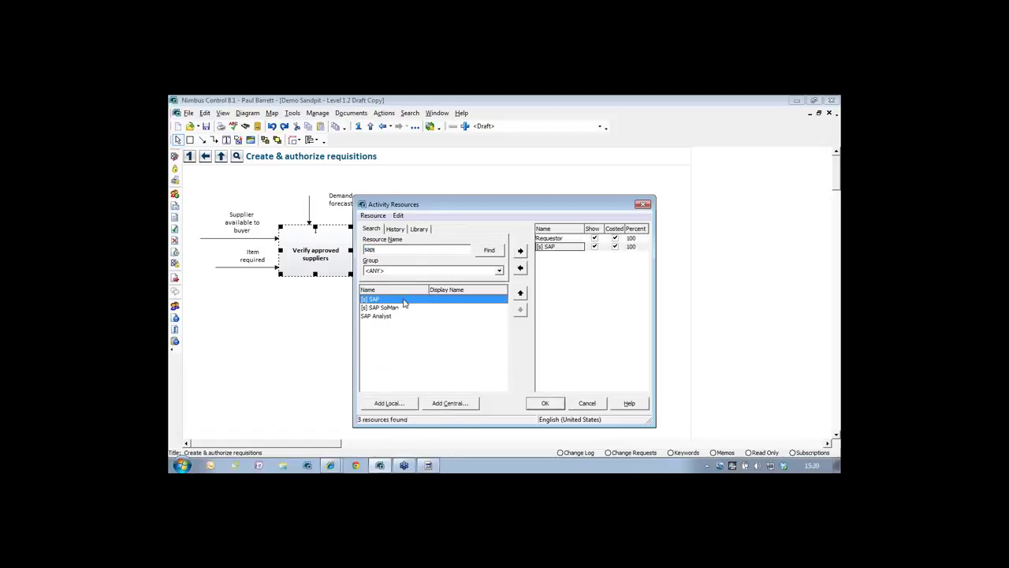
{"action": "left_click", "coordinate": [536, 405]}
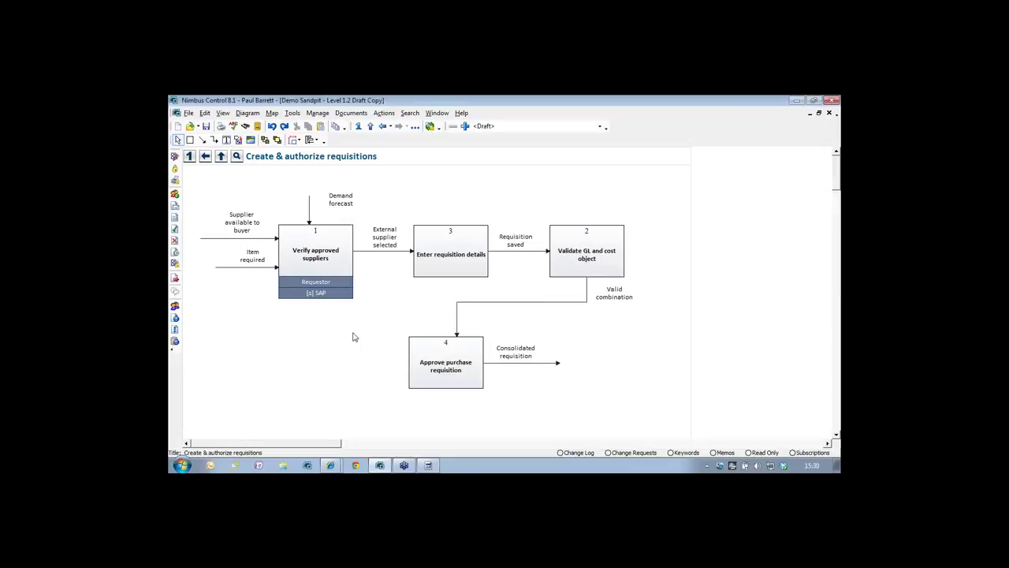
Step: Copy Requestor and [s] SAP onto Enter requisition details, and [s] SAP onto Validate GL and cost object
{"action": "left_click_drag", "start_coordinate": [349, 285], "coordinate": [430, 261]}
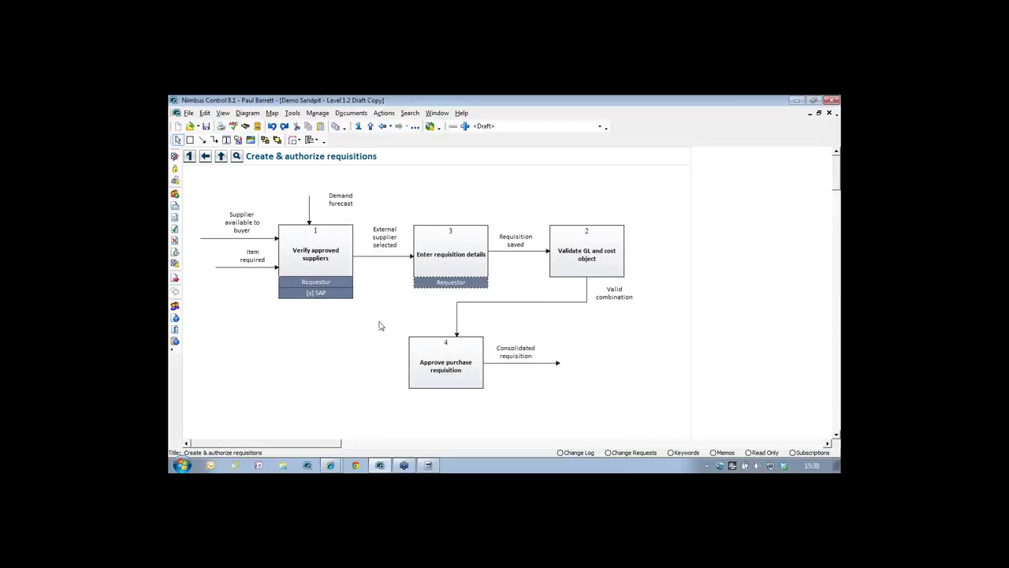
{"action": "left_click_drag", "start_coordinate": [351, 298], "coordinate": [433, 260]}
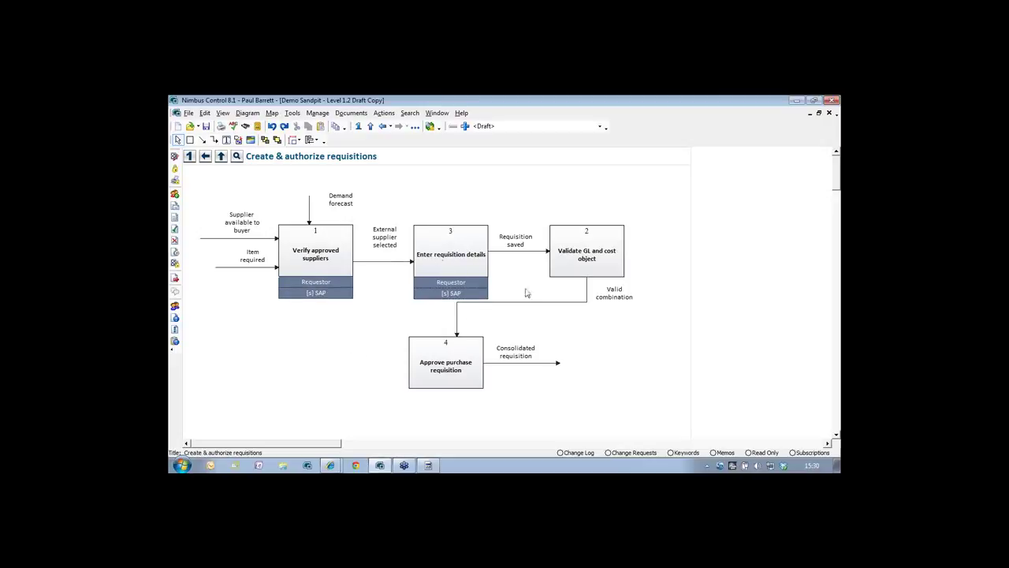
{"action": "left_click_drag", "start_coordinate": [475, 298], "coordinate": [611, 255]}
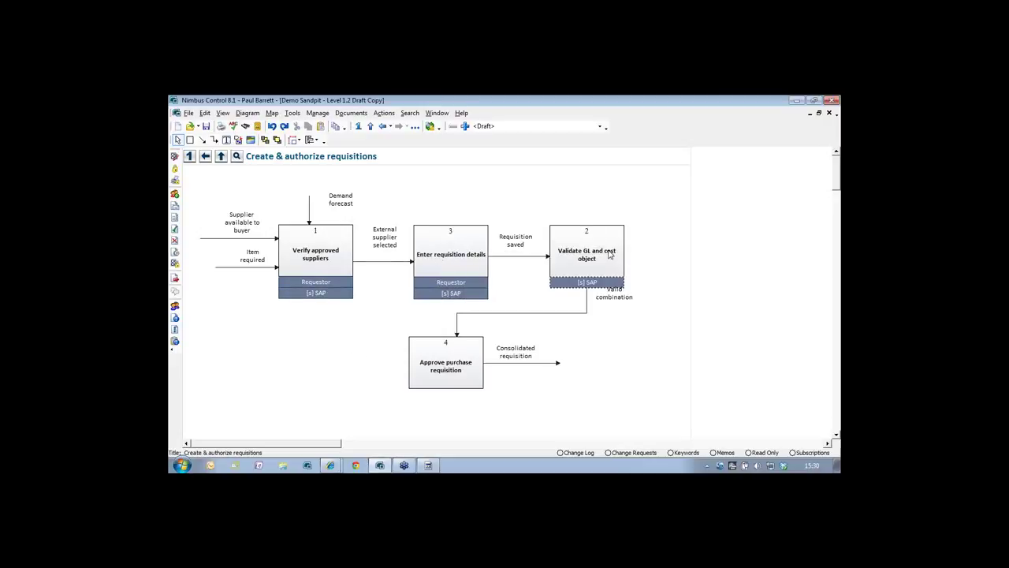
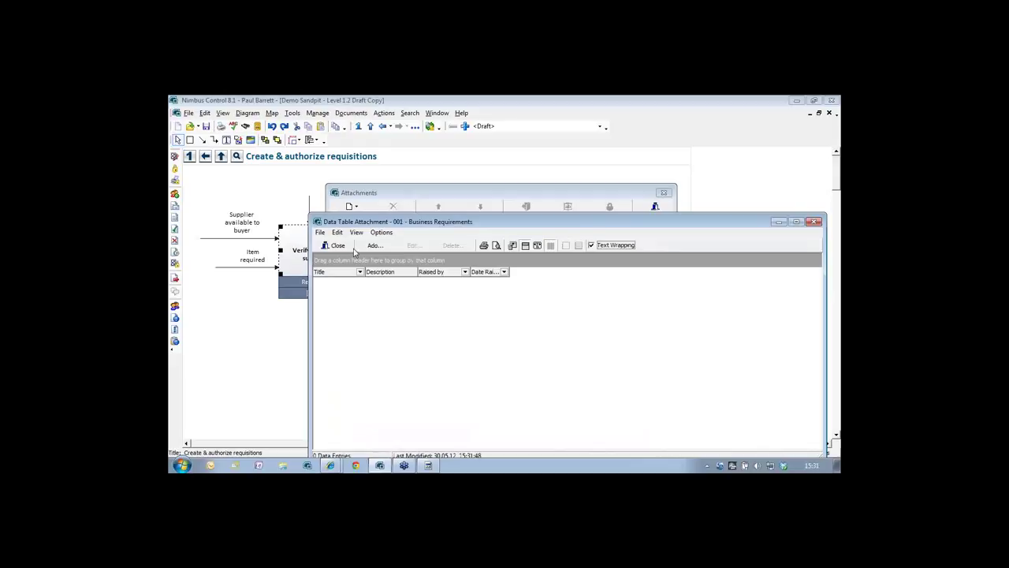
Step: Add a Business Requirements entry titled "List of Preferred suppliers", described as "Need a prioritised list of supplier, grouped by region", and close the attachments
{"action": "left_click", "coordinate": [375, 245]}
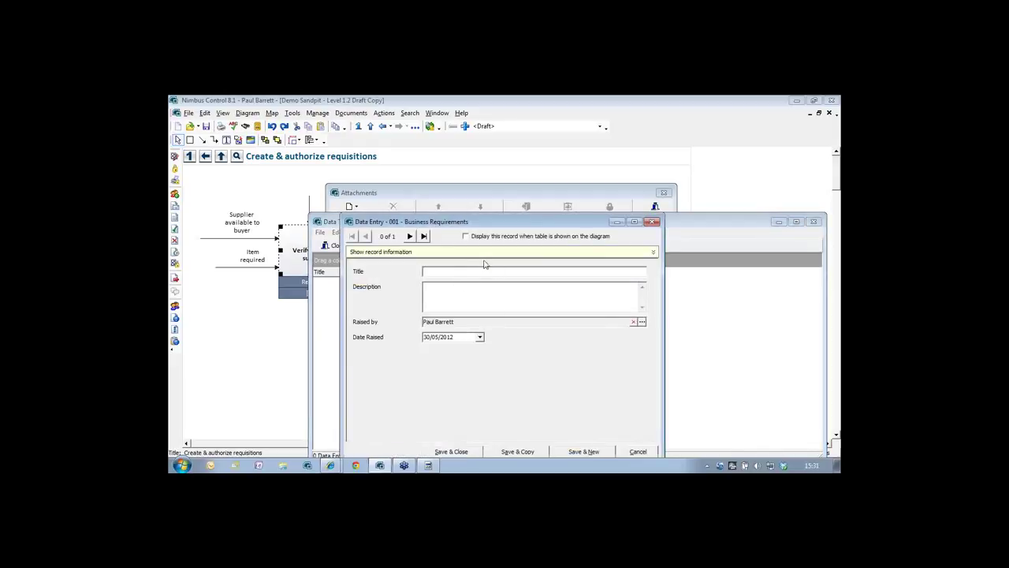
{"action": "type", "text": "List of Pre"}
{"action": "type", "text": "ferred supl"}
{"action": "type", "text": "lier"}
{"action": "type", "text": "Need a"}
{"action": "type", "text": " prioriti"}
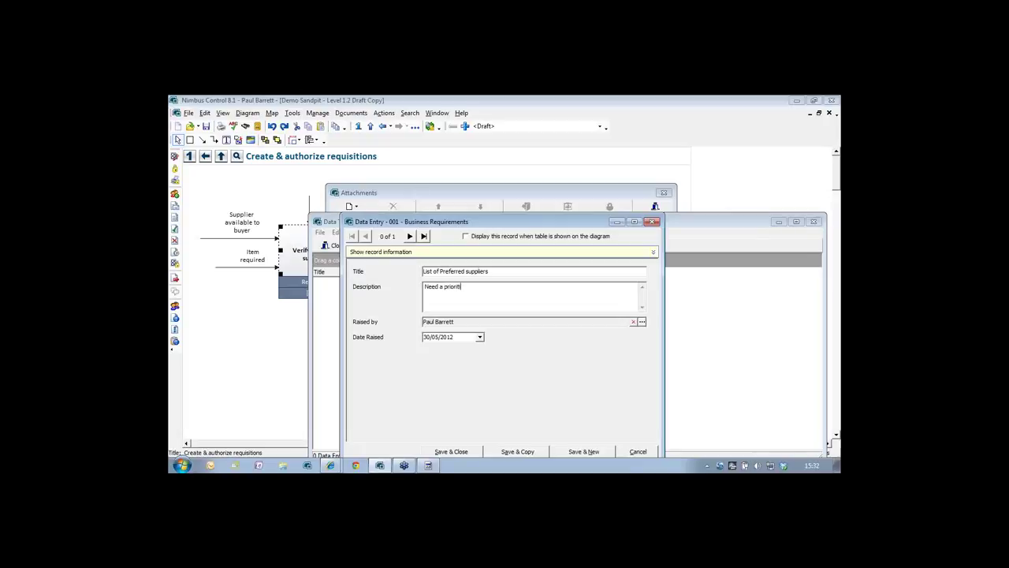
{"action": "type", "text": "sed list of supplier, grouped by region"}
{"action": "left_click", "coordinate": [451, 451]}
{"action": "left_click", "coordinate": [335, 246]}
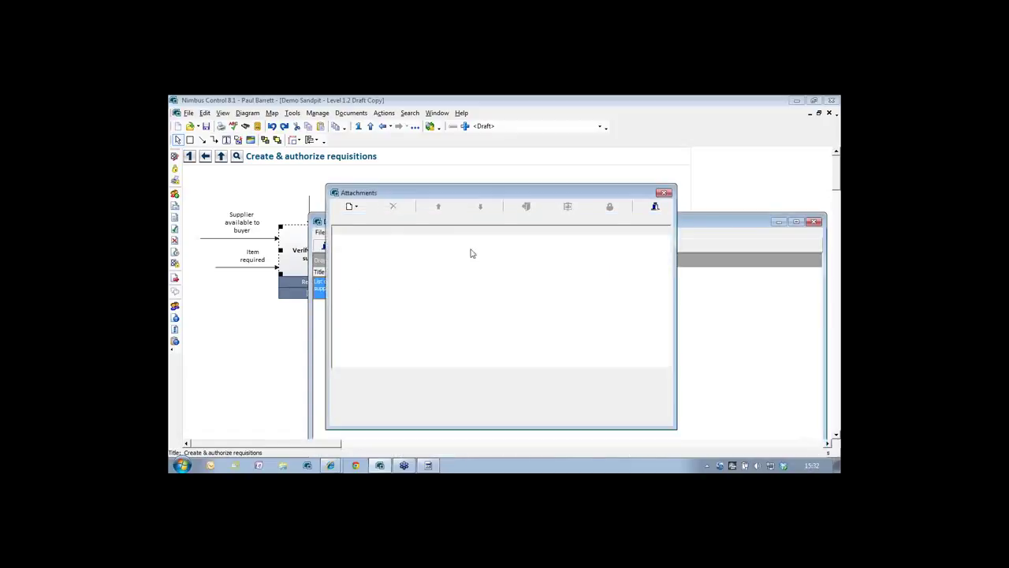
{"action": "left_click", "coordinate": [664, 215]}
{"action": "left_click", "coordinate": [389, 297]}
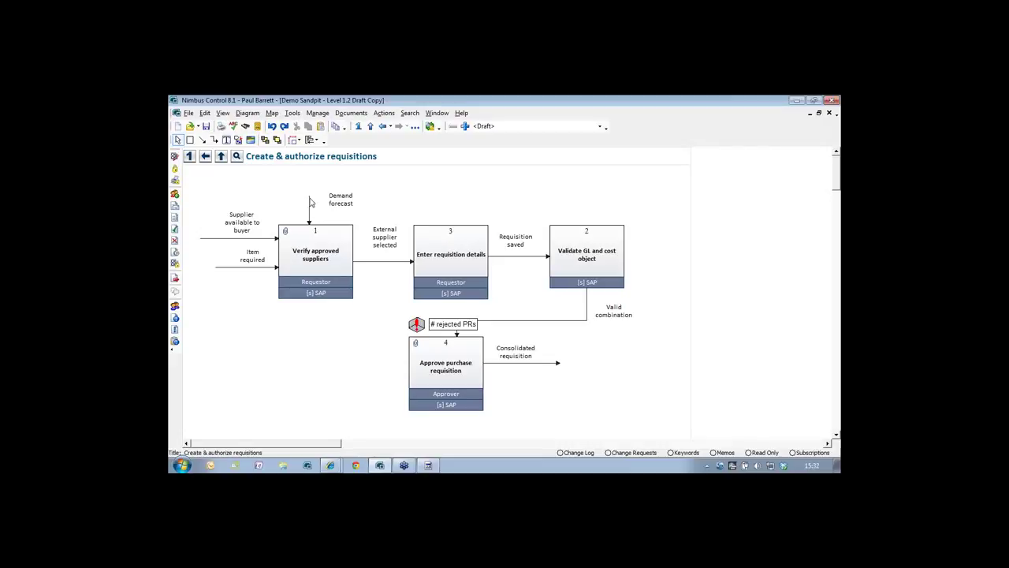
Step: Attach a SAP transaction link titled "Create PR" with transaction code ME51N to the Enter requisition details activity
{"action": "left_click", "coordinate": [222, 156]}
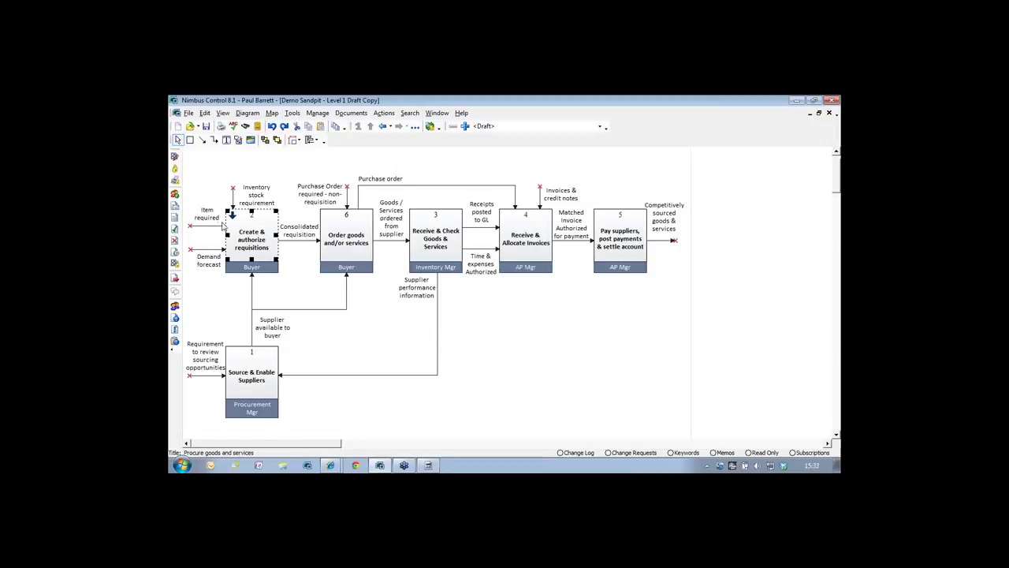
{"action": "left_click", "coordinate": [232, 216]}
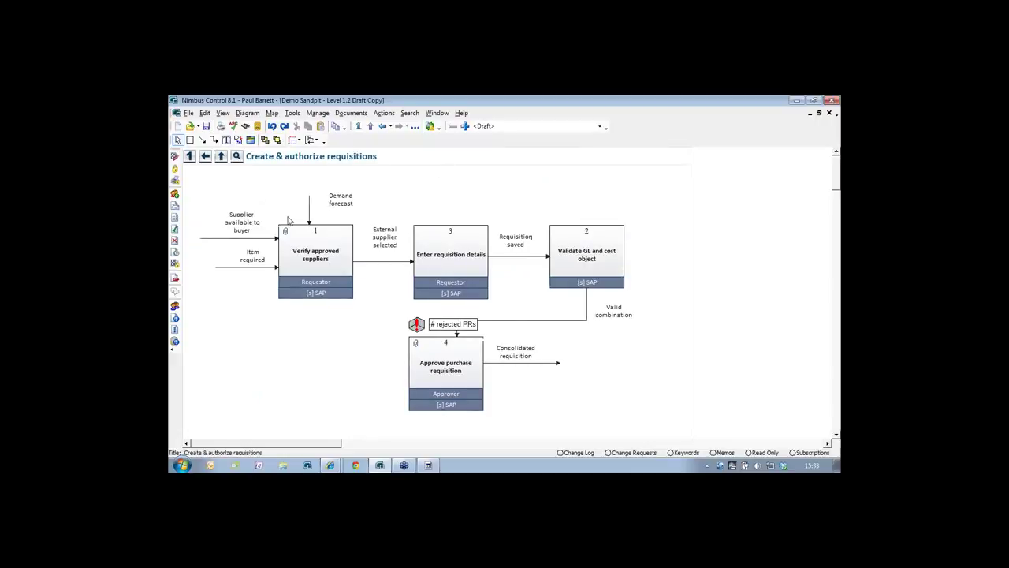
{"action": "right_click", "coordinate": [444, 236]}
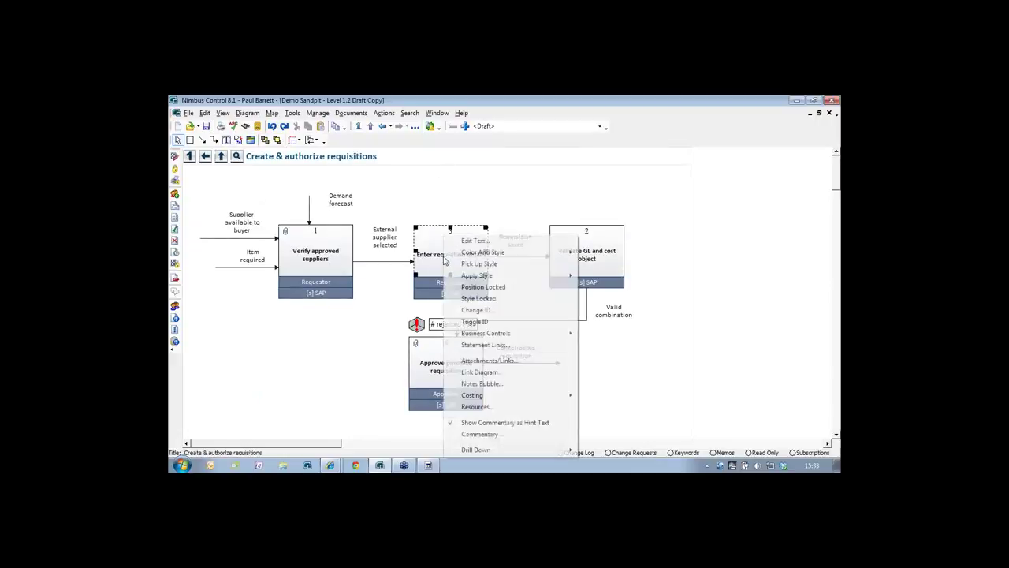
{"action": "left_click", "coordinate": [489, 361]}
{"action": "left_click", "coordinate": [352, 209]}
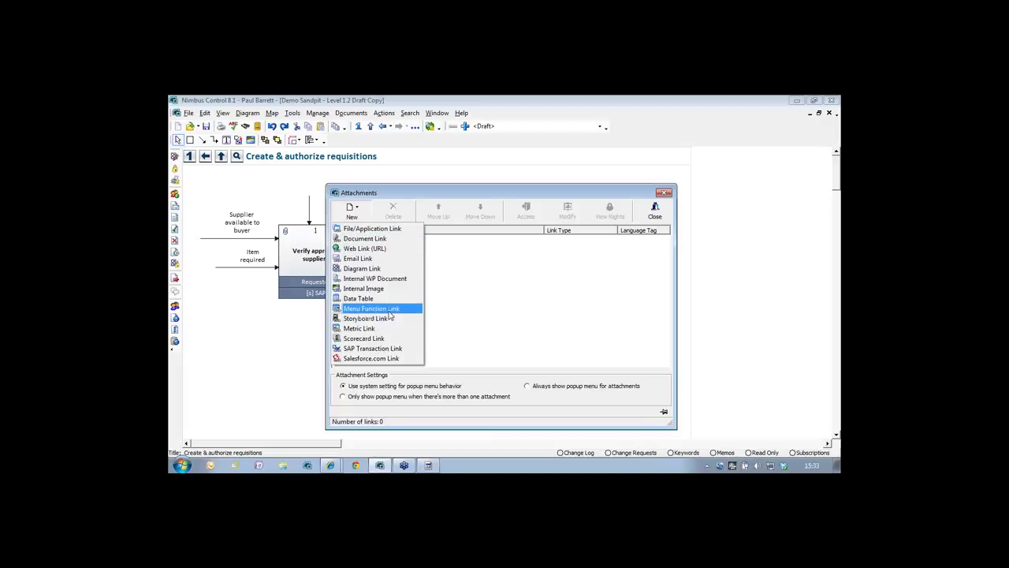
{"action": "left_click", "coordinate": [372, 348]}
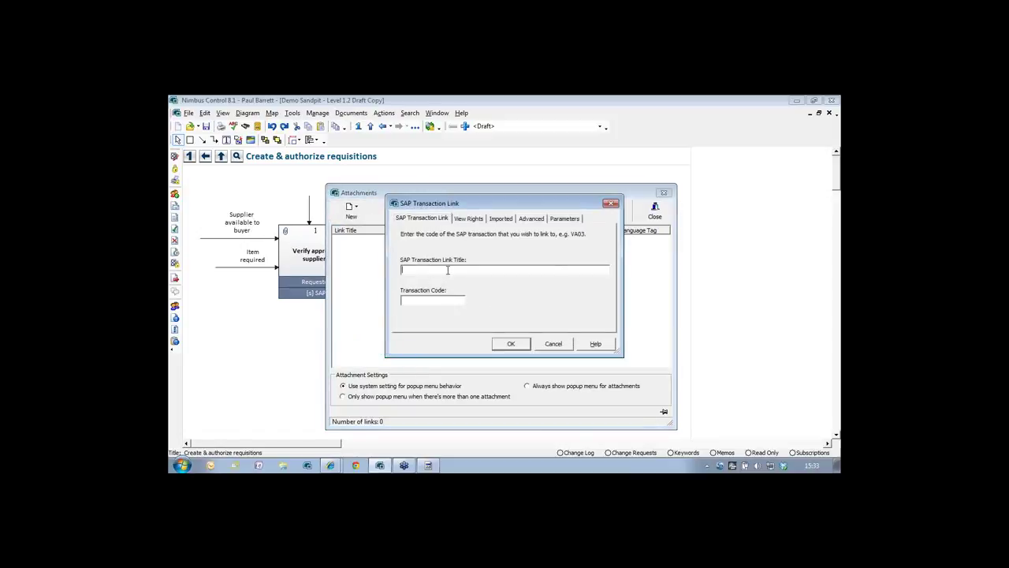
{"action": "type", "text": "Create,ReR"}
{"action": "key", "text": "Tab"}
{"action": "type", "text": "ME51N"}
{"action": "left_click", "coordinate": [511, 343]}
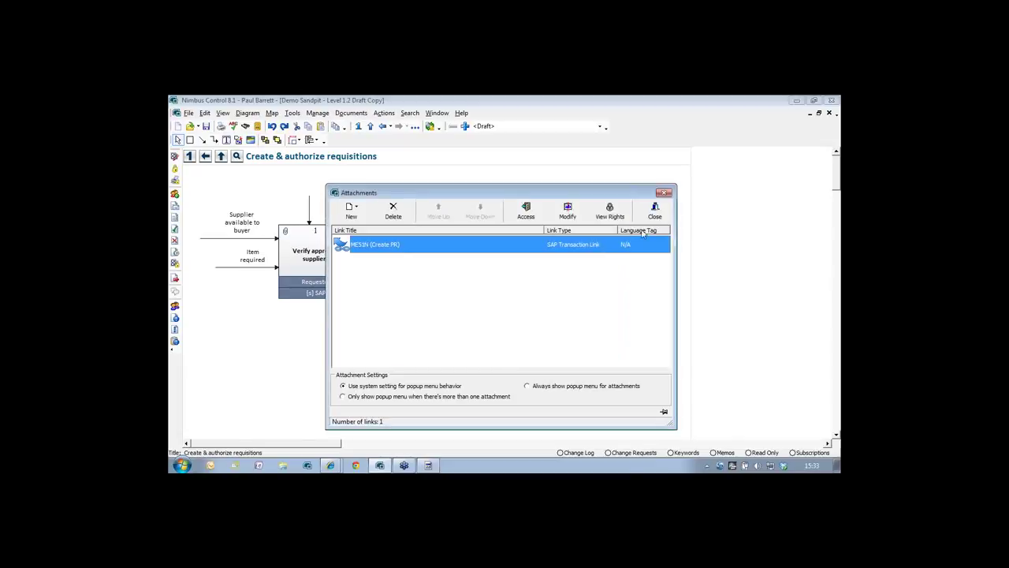
{"action": "left_click", "coordinate": [654, 211]}
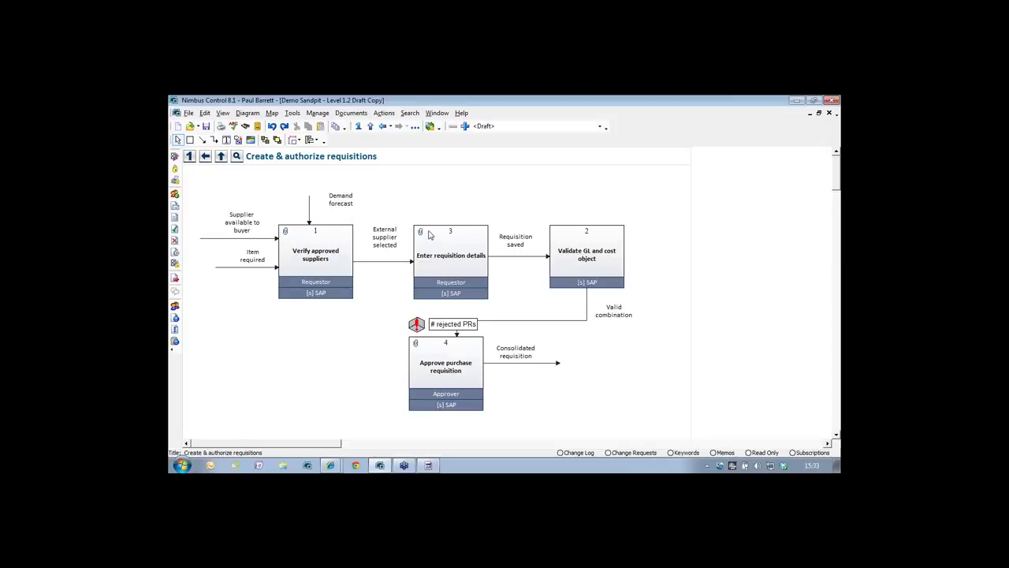
Step: Switch to the Home page in Internet Explorer, open Procure to Pay - ERP Demo and drill down into Create & authorize requisitions
{"action": "left_click", "coordinate": [222, 160]}
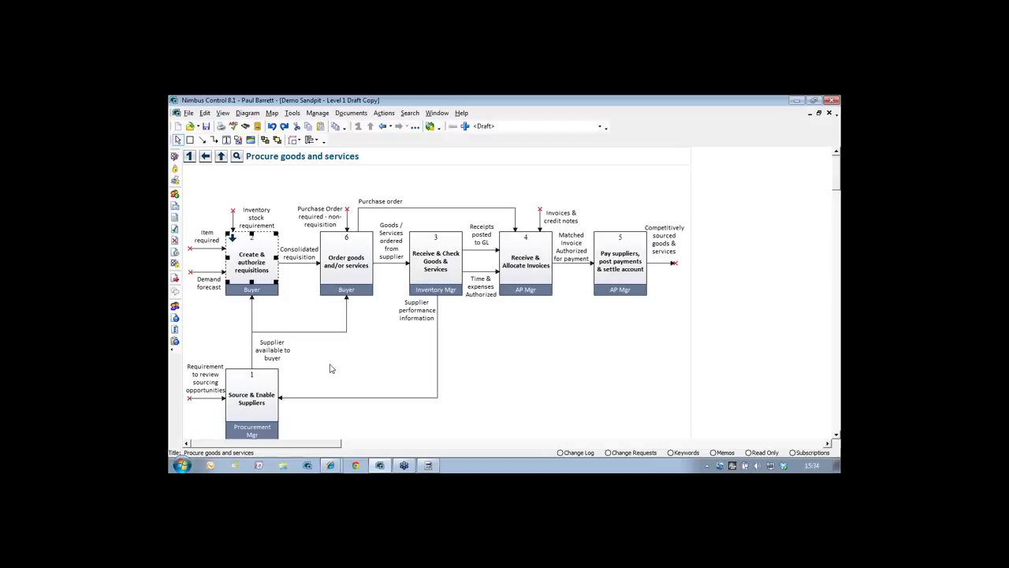
{"action": "mouse_move", "coordinate": [338, 463]}
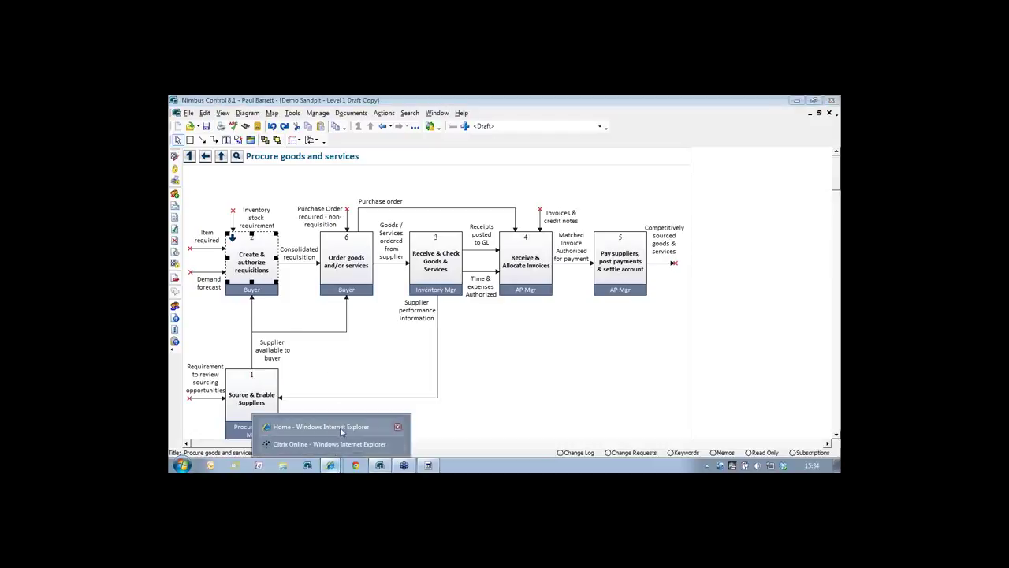
{"action": "left_click", "coordinate": [342, 430]}
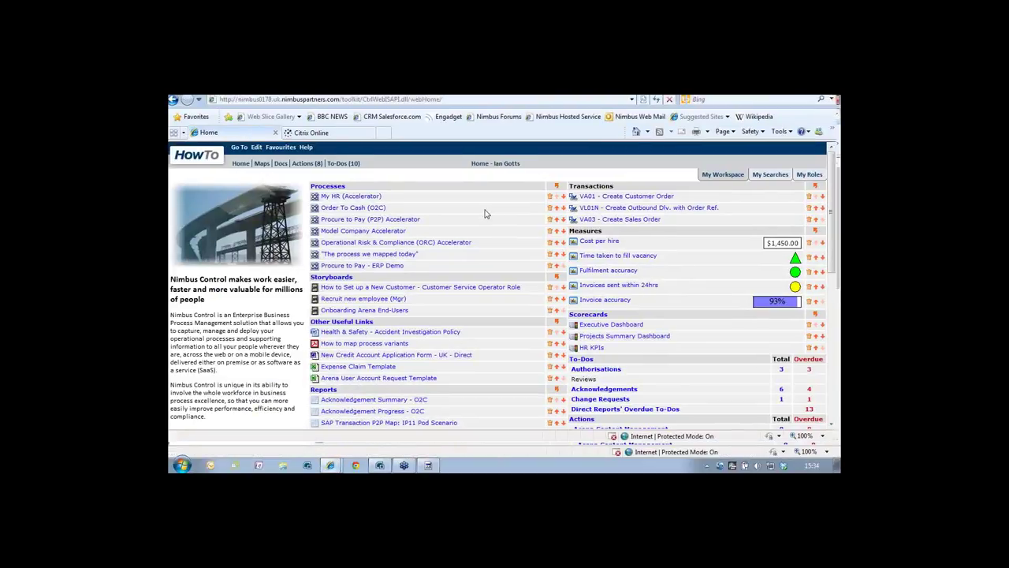
{"action": "scroll", "coordinate": [485, 213], "scroll_direction": "down", "scroll_amount": 2}
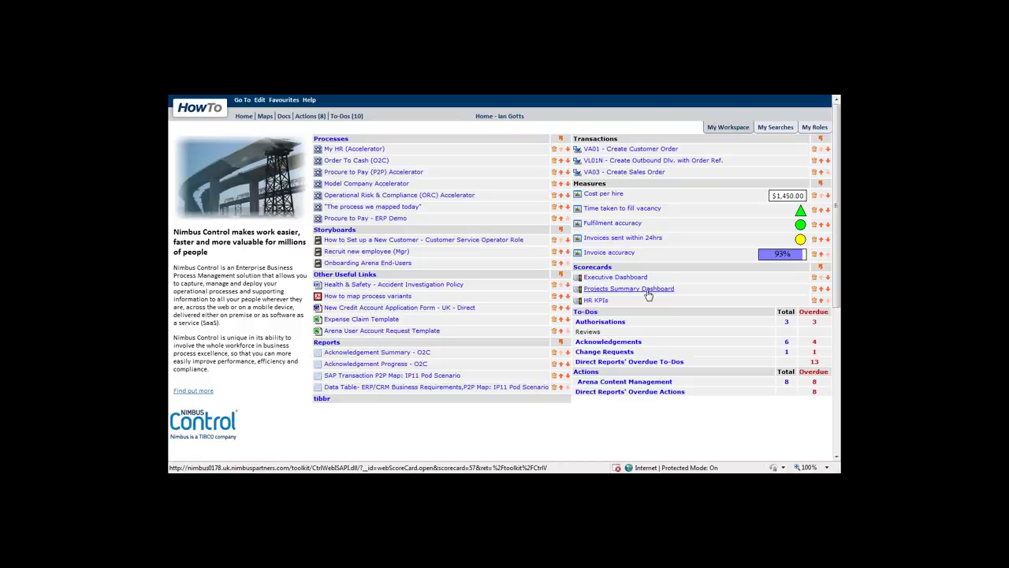
{"action": "left_click", "coordinate": [371, 218]}
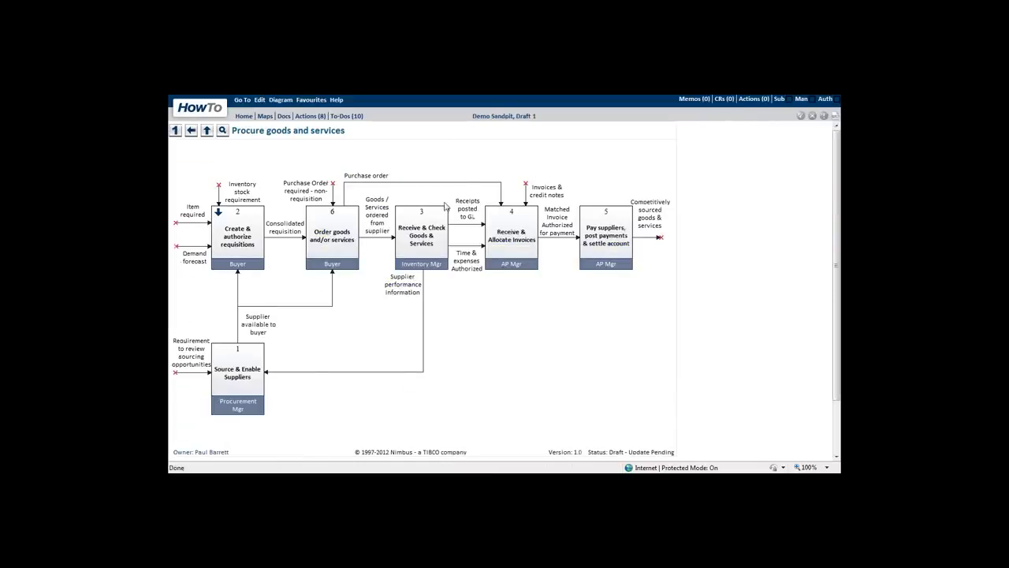
{"action": "left_click", "coordinate": [219, 212]}
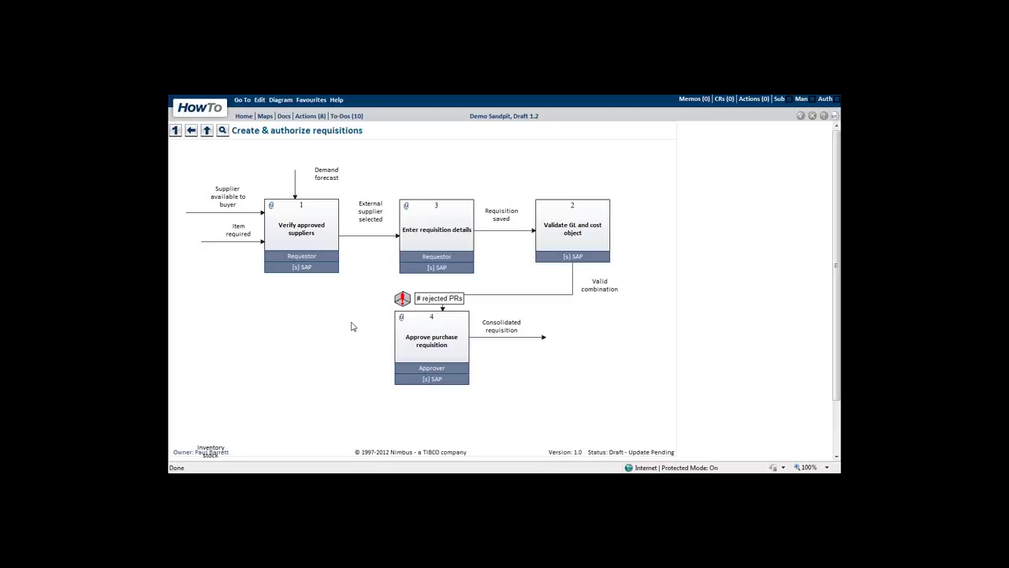
Step: Add a memo to the Create & authorize requisitions diagram with subject "Question" and message "Tired approval??"
{"action": "left_click", "coordinate": [256, 103]}
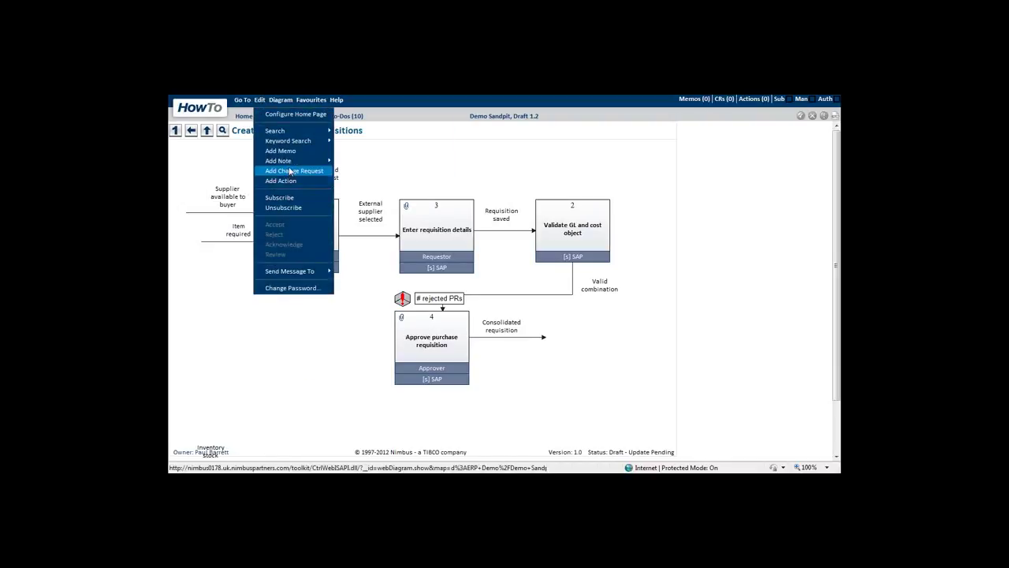
{"action": "left_click", "coordinate": [292, 150]}
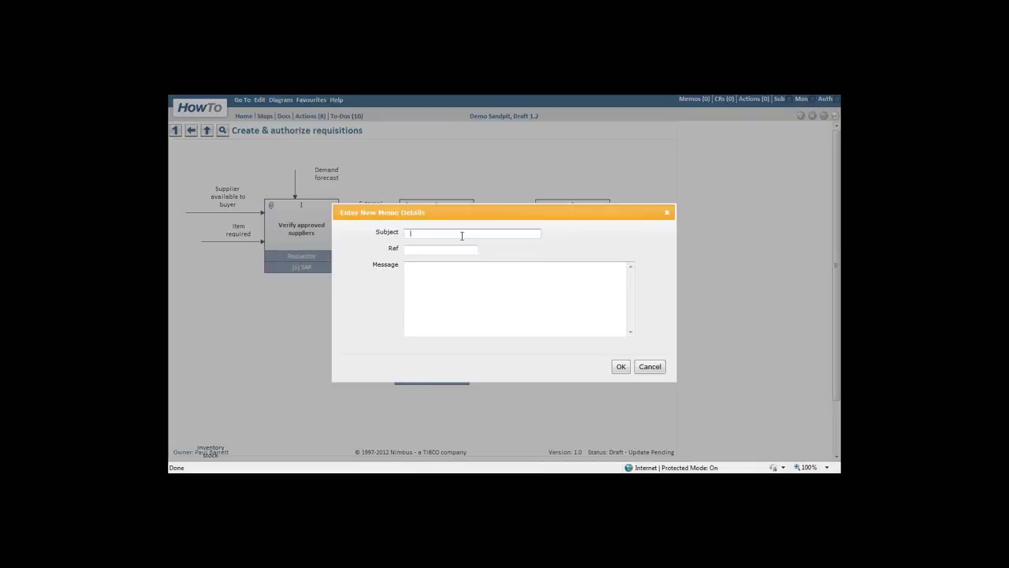
{"action": "type", "text": "Subje"}
{"action": "key", "text": "BackSpace"}
{"action": "key", "text": "BackSpace"}
{"action": "key", "text": "BackSpace"}
{"action": "key", "text": "BackSpace"}
{"action": "key", "text": "BackSpace"}
{"action": "type", "text": "Q"}
{"action": "type", "text": "uestion"}
{"action": "type", "text": "Tired"}
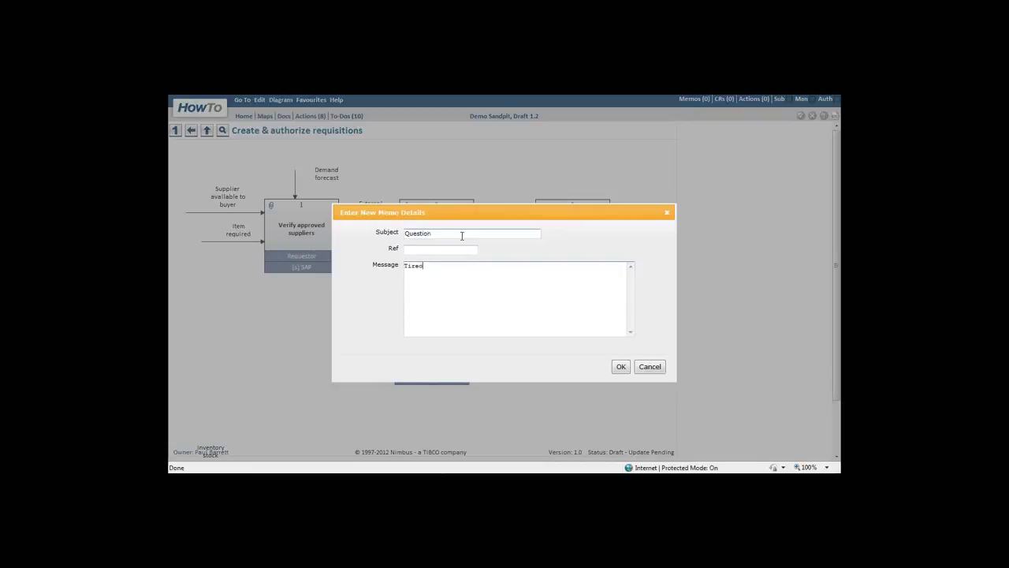
{"action": "type", "text": " approval??"}
{"action": "left_click", "coordinate": [621, 368]}
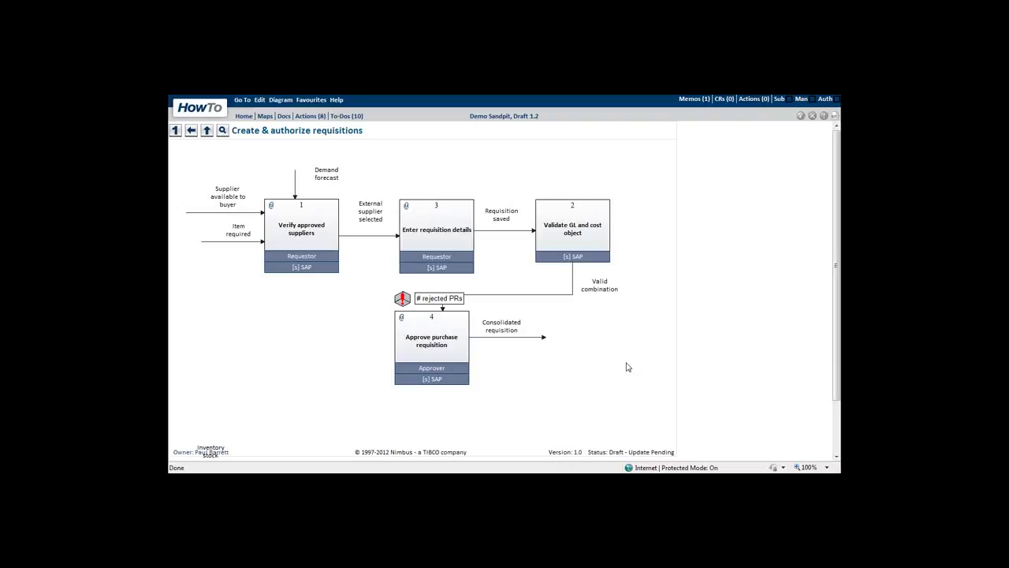
Step: From the home page, open the Procure to Pay (P2P) Accelerator's end-to-end business process view and drill down into Order goods and/or services
{"action": "left_click", "coordinate": [244, 116]}
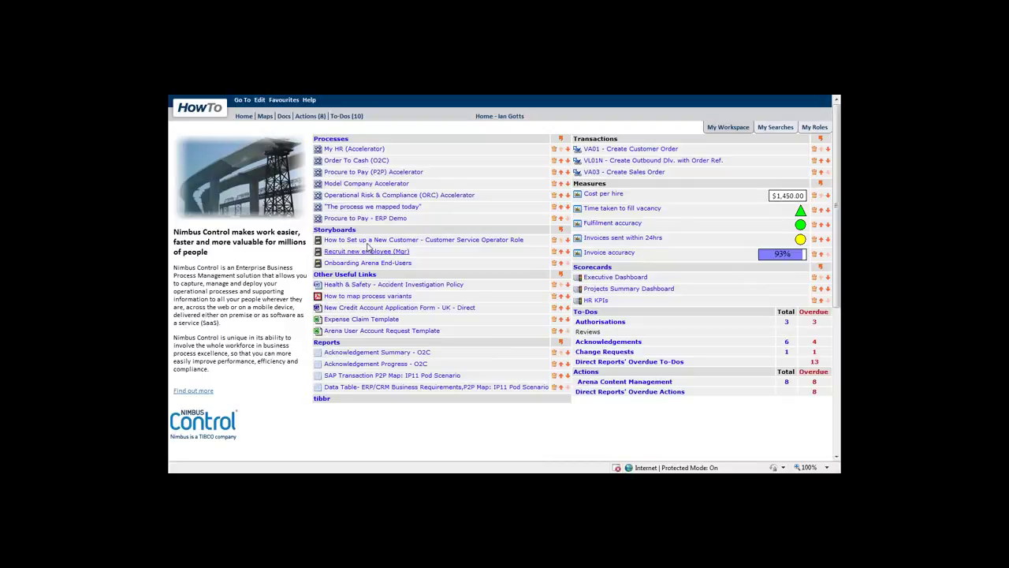
{"action": "left_click", "coordinate": [365, 171]}
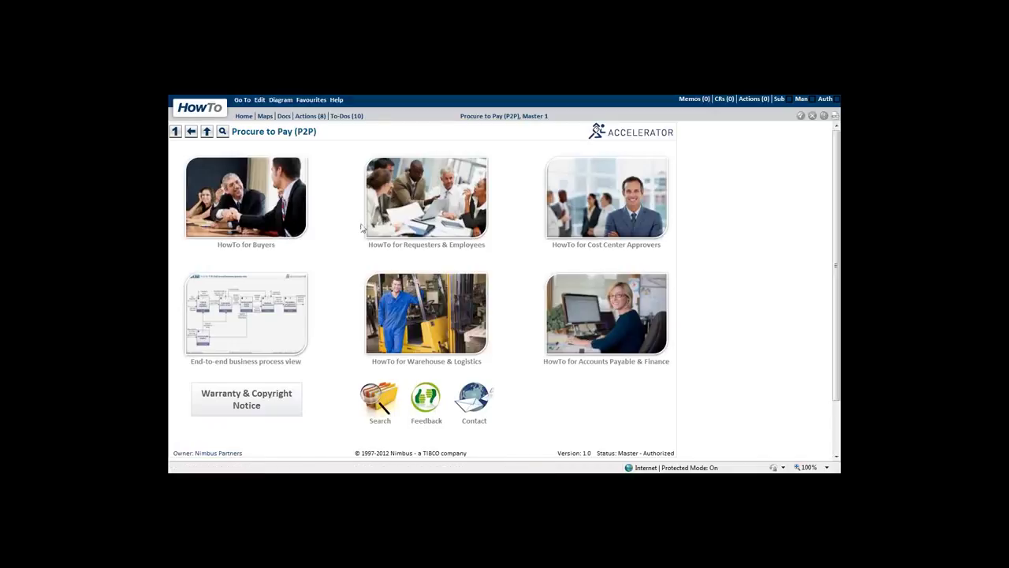
{"action": "left_click", "coordinate": [270, 312]}
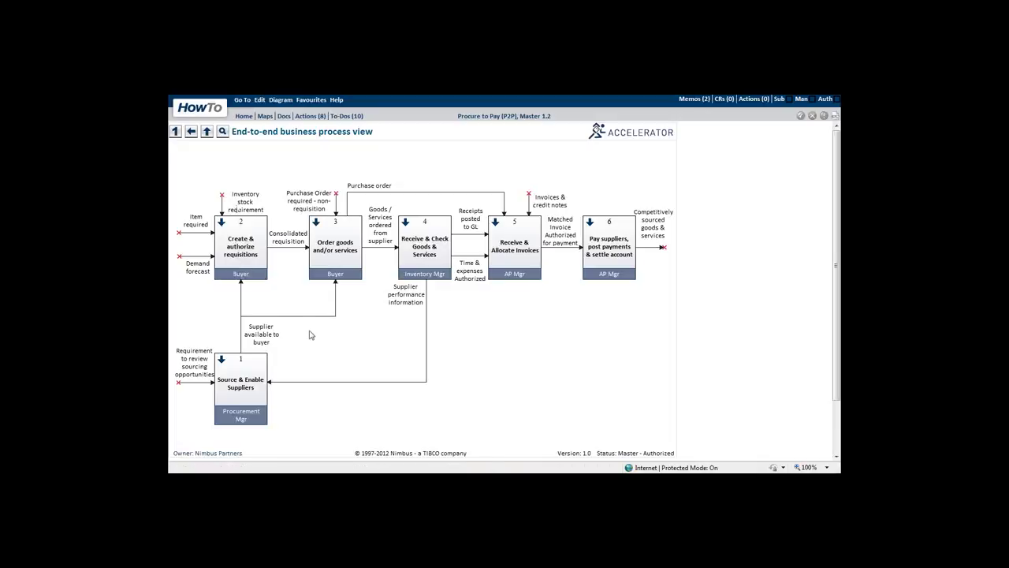
{"action": "left_click", "coordinate": [320, 224]}
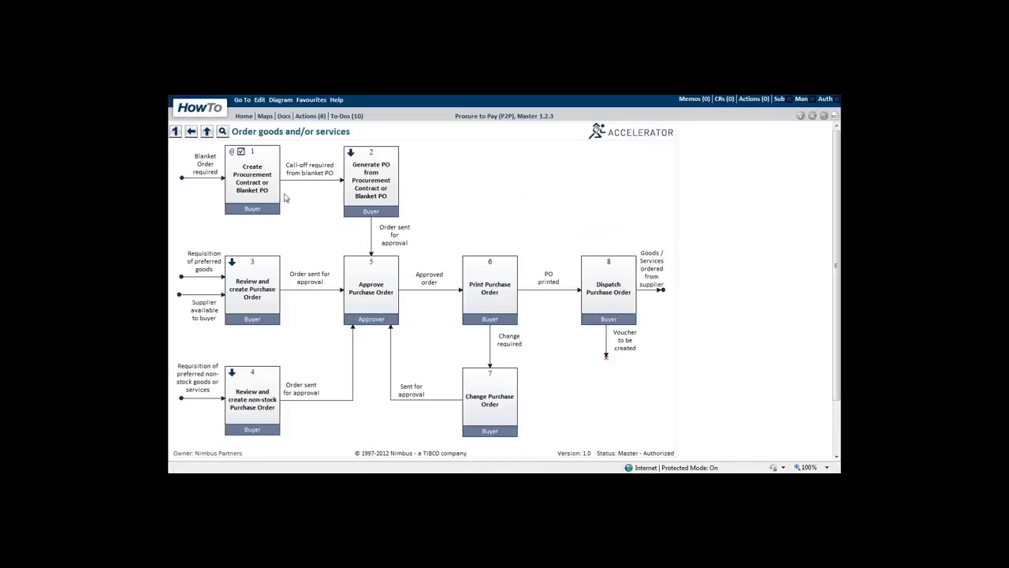
Step: View the Review and create Purchase Order diagram and open the buyers' "Requisition a non-stock item" storyboard from the Procure to Pay (P2P) start page
{"action": "left_click", "coordinate": [232, 262]}
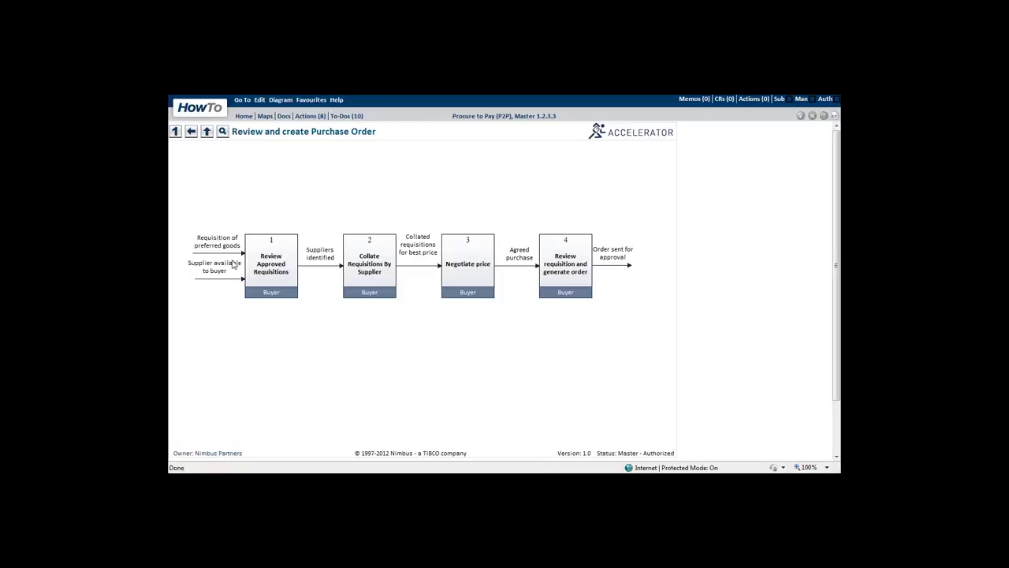
{"action": "left_click", "coordinate": [207, 132]}
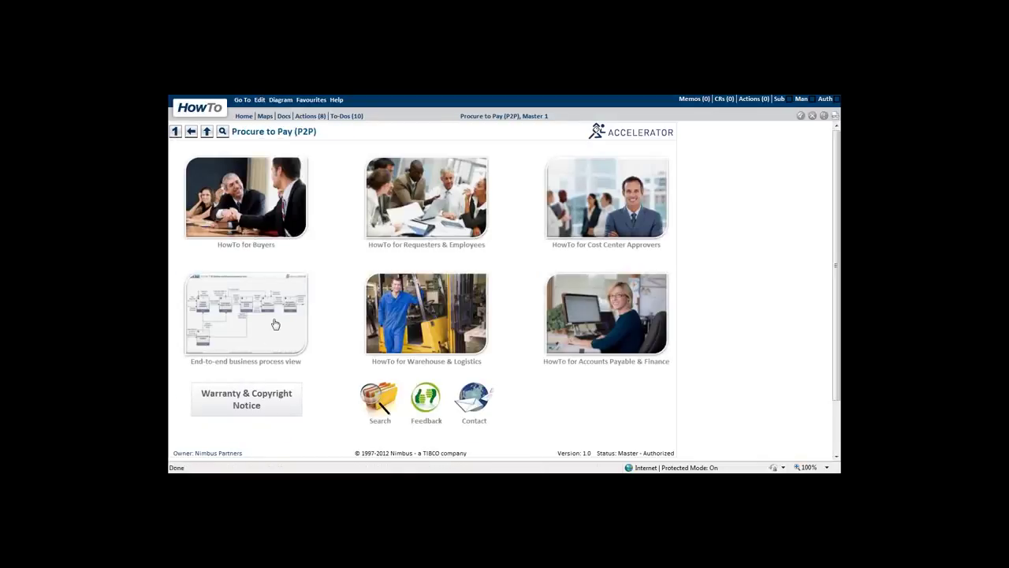
{"action": "left_click", "coordinate": [262, 207]}
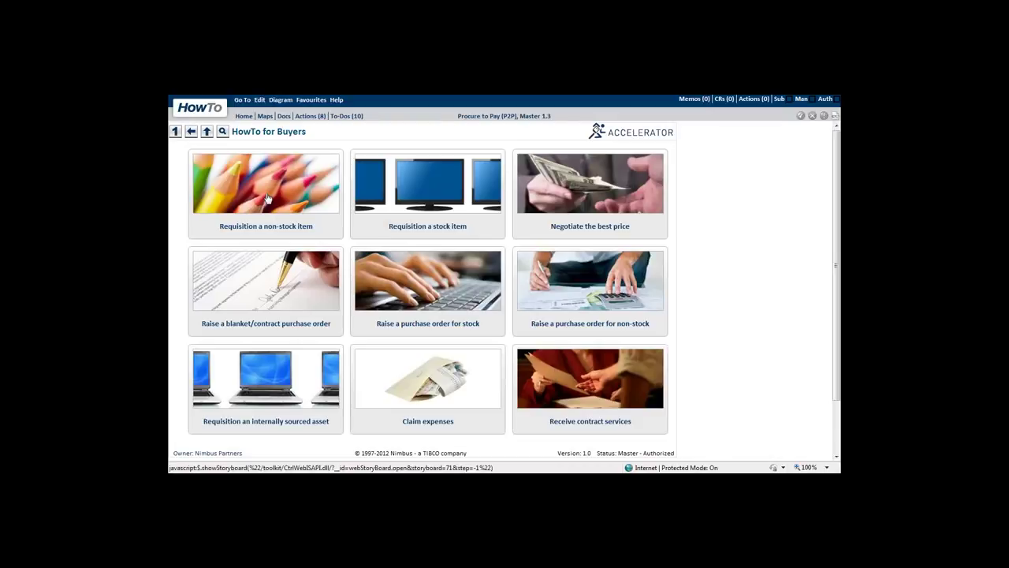
{"action": "left_click", "coordinate": [267, 197]}
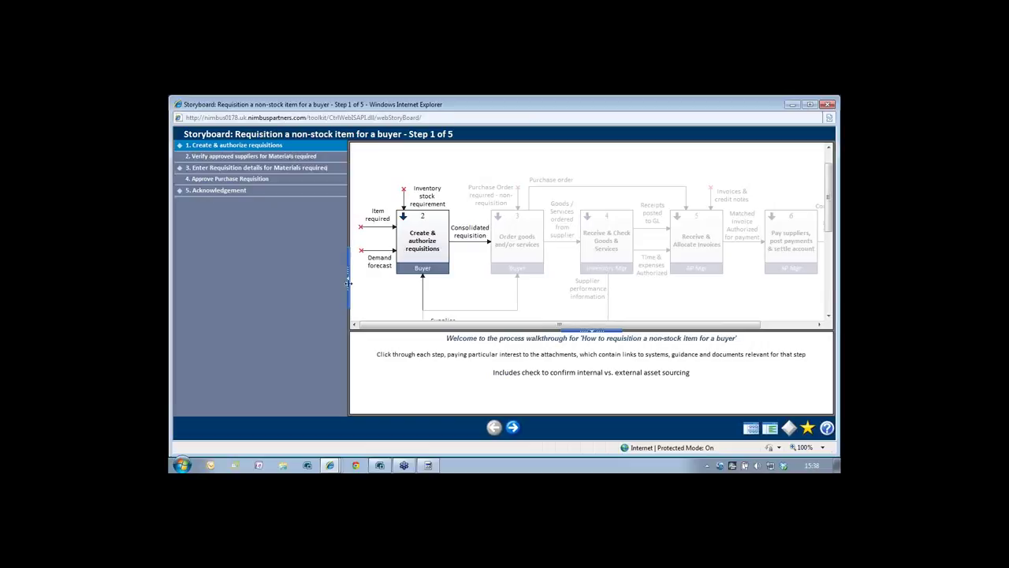
Step: Walk through the storyboard up to Approve Purchase Requisition, viewing the attachments of Verify approved suppliers for Materials required, and close the storyboard
{"action": "left_click", "coordinate": [512, 426]}
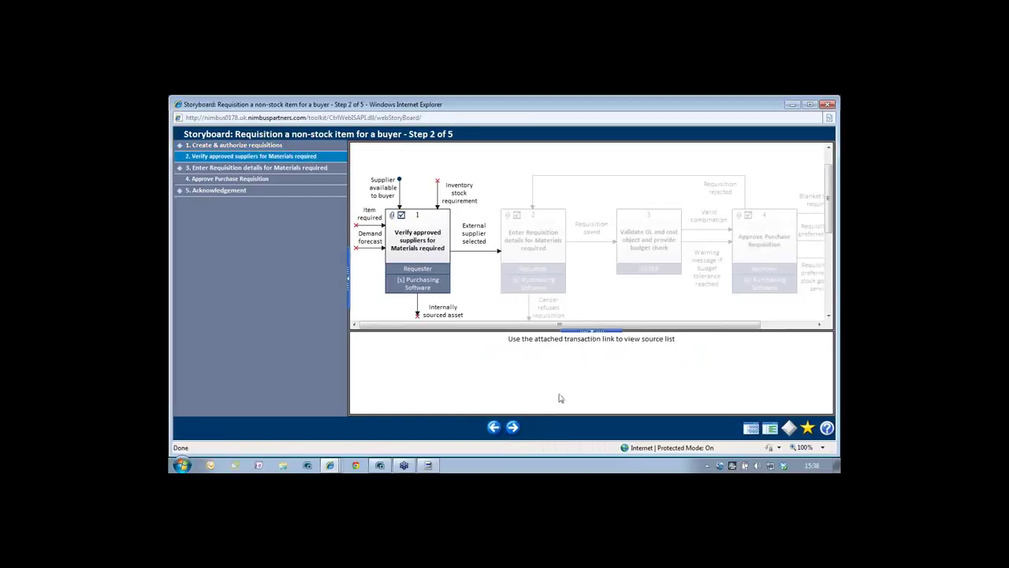
{"action": "left_click", "coordinate": [394, 216]}
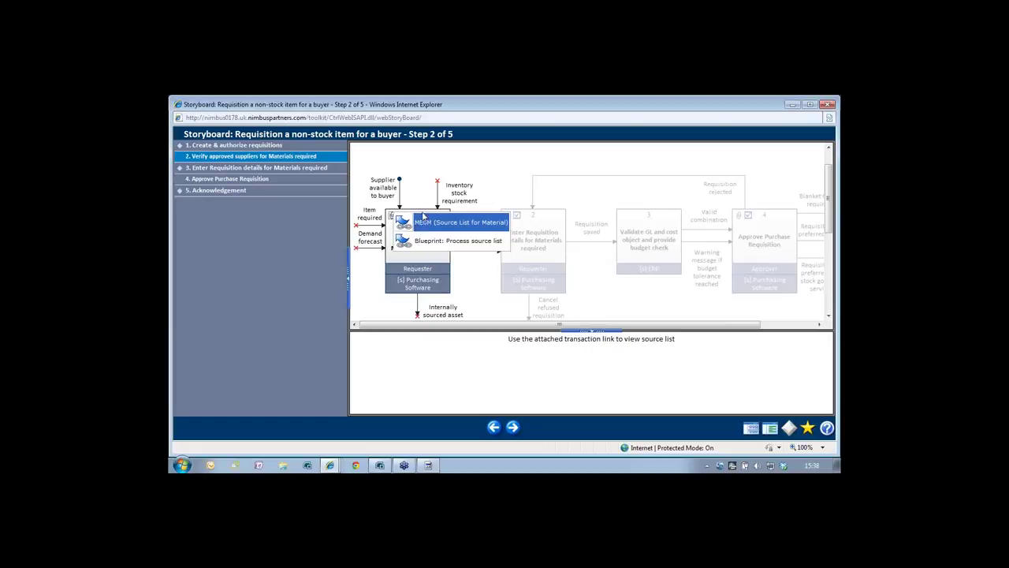
{"action": "left_click", "coordinate": [512, 426]}
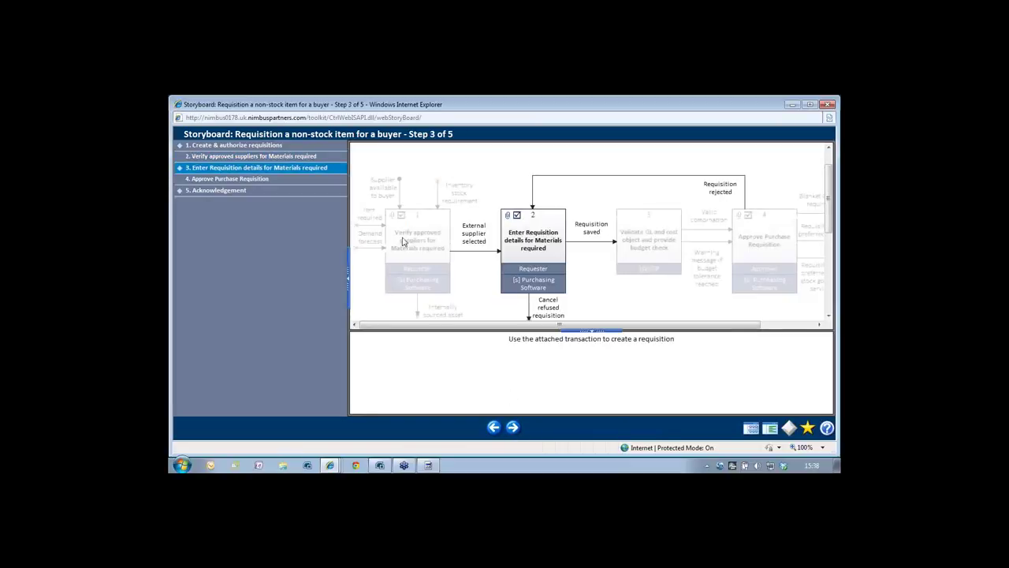
{"action": "left_click", "coordinate": [268, 180]}
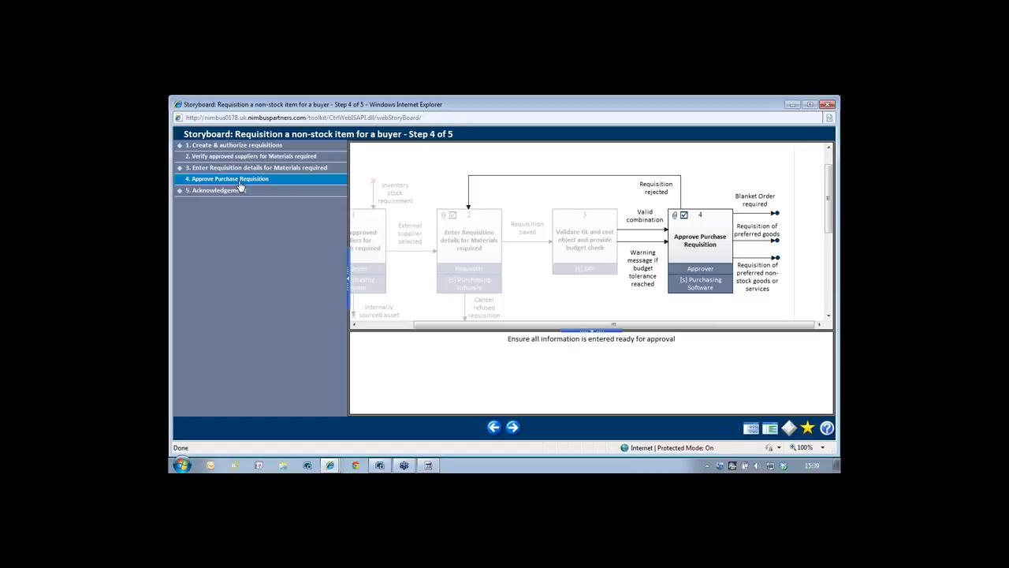
{"action": "left_click", "coordinate": [826, 106]}
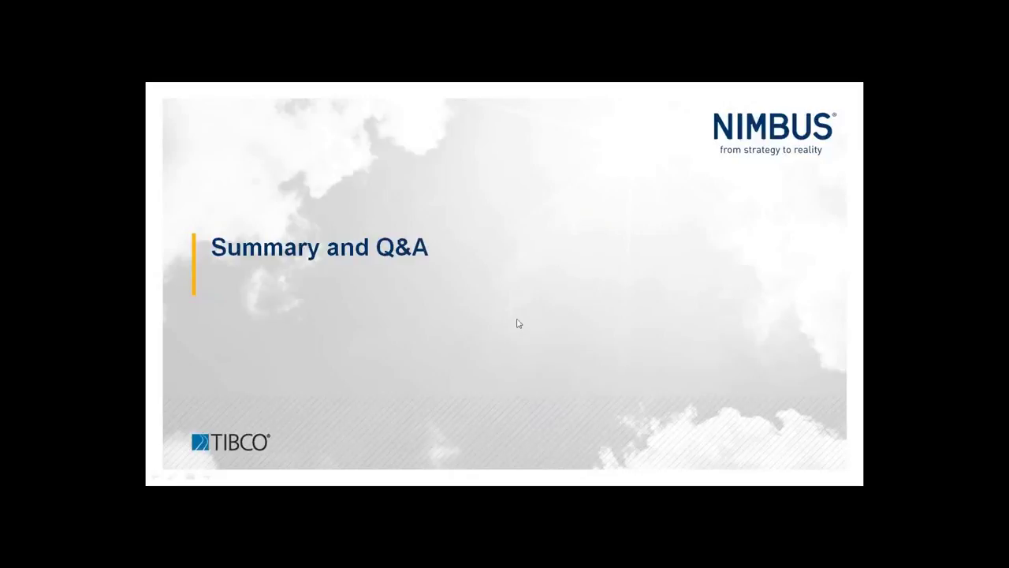
{"action": "left_click", "coordinate": [749, 135]}
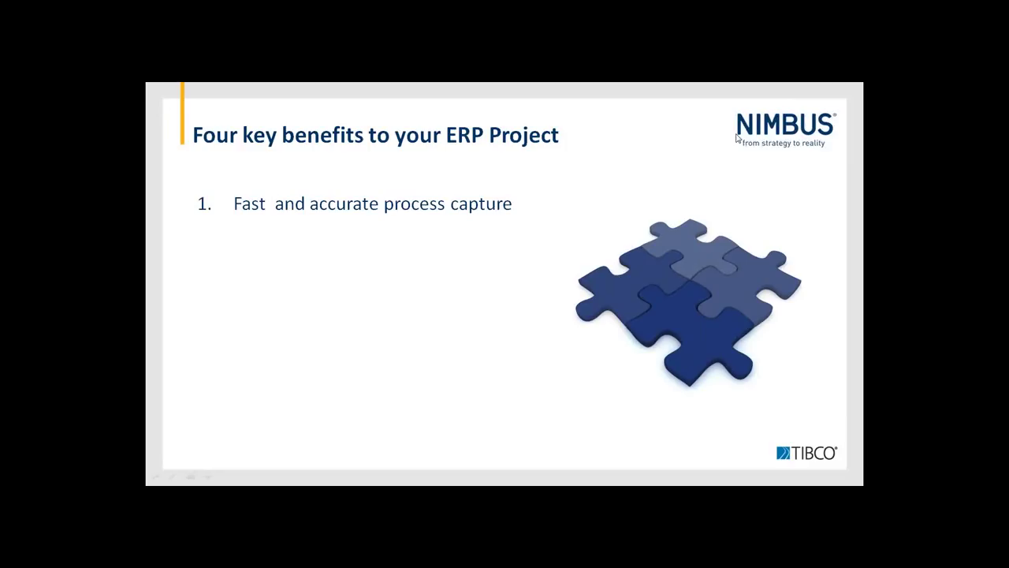